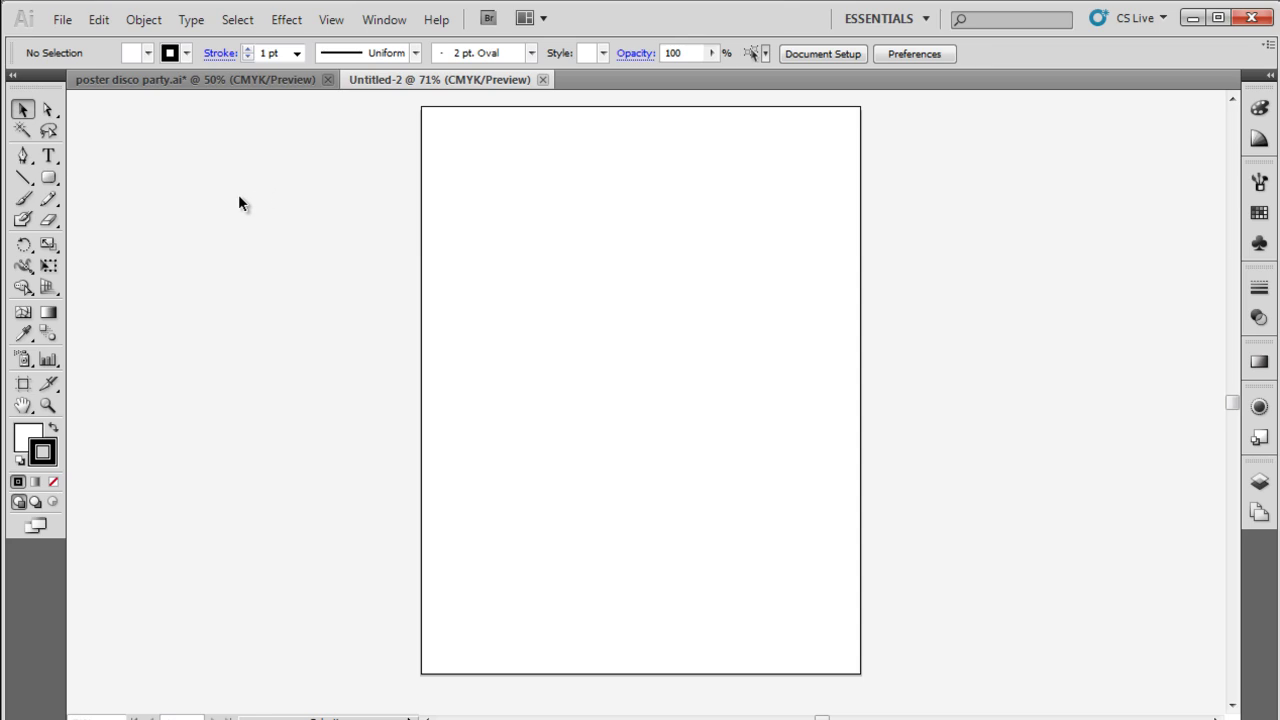
# - Draw a rectangle spanning the full 8.5 × 11 in artboard with black fill and no stroke
pyautogui.moveTo(48, 178); pyautogui.dragTo(74, 175)
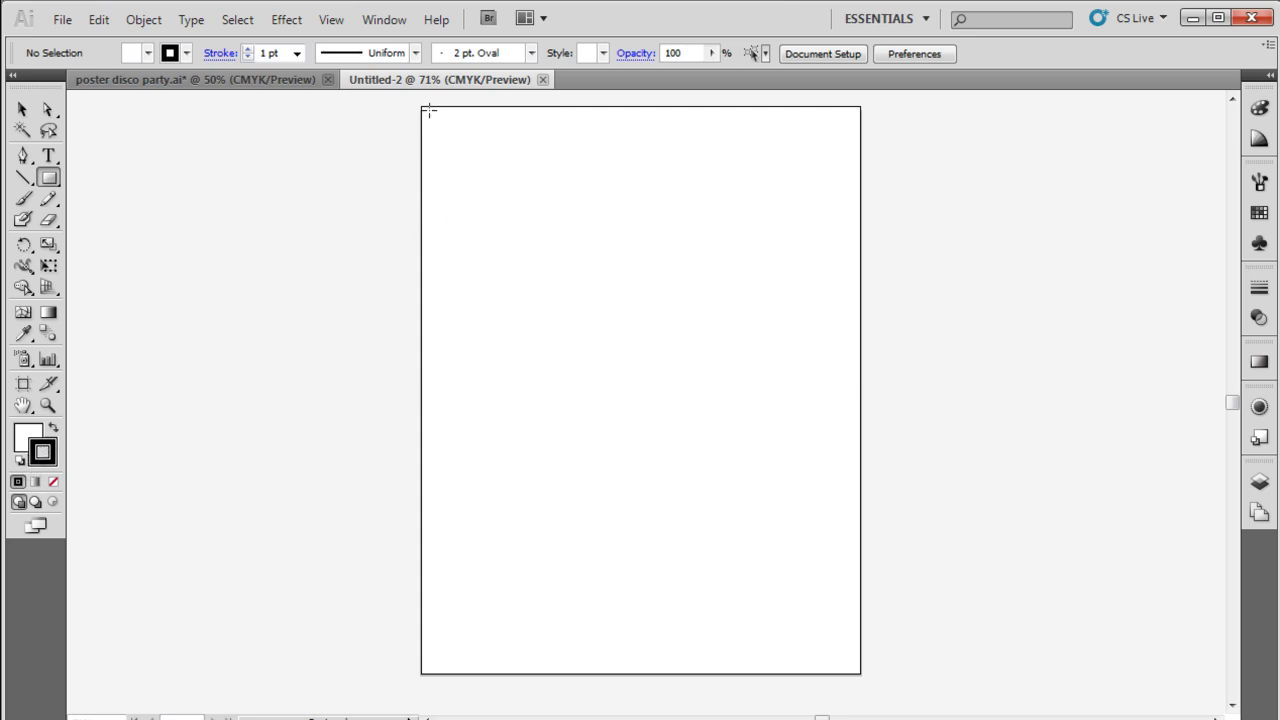
pyautogui.moveTo(421, 108); pyautogui.dragTo(860, 675)
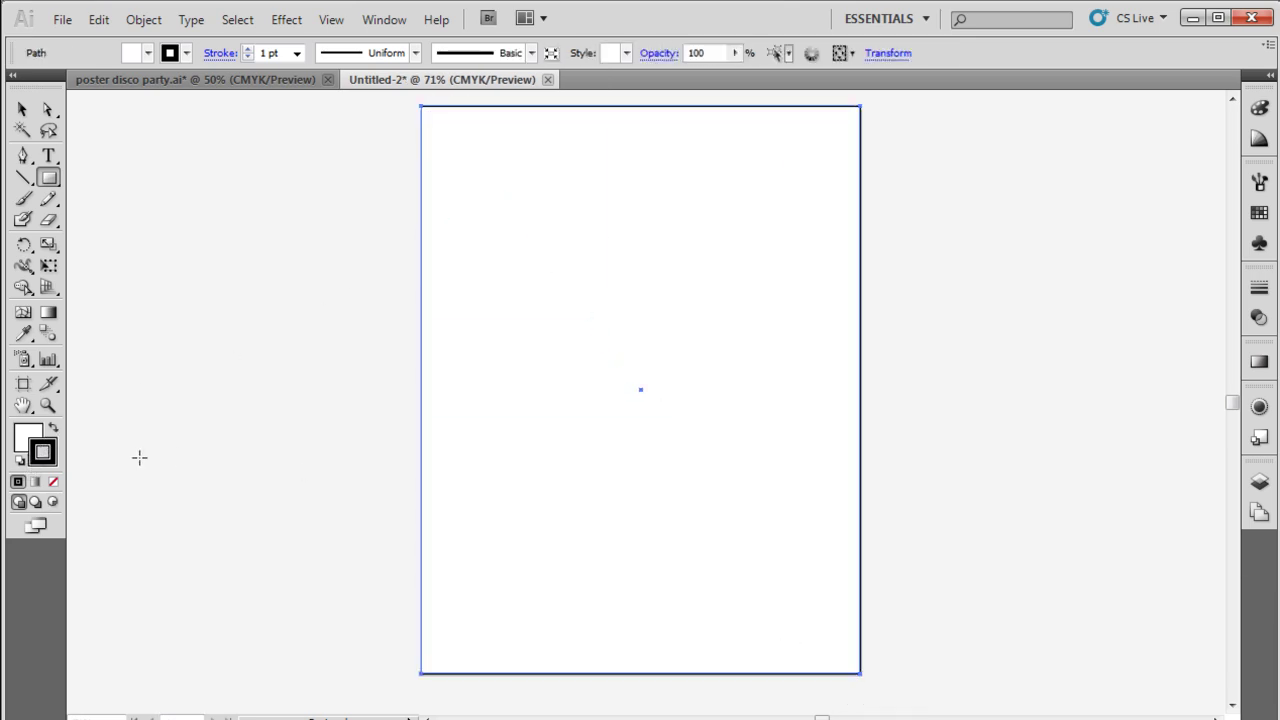
pyautogui.click(55, 430)
pyautogui.click(53, 481)
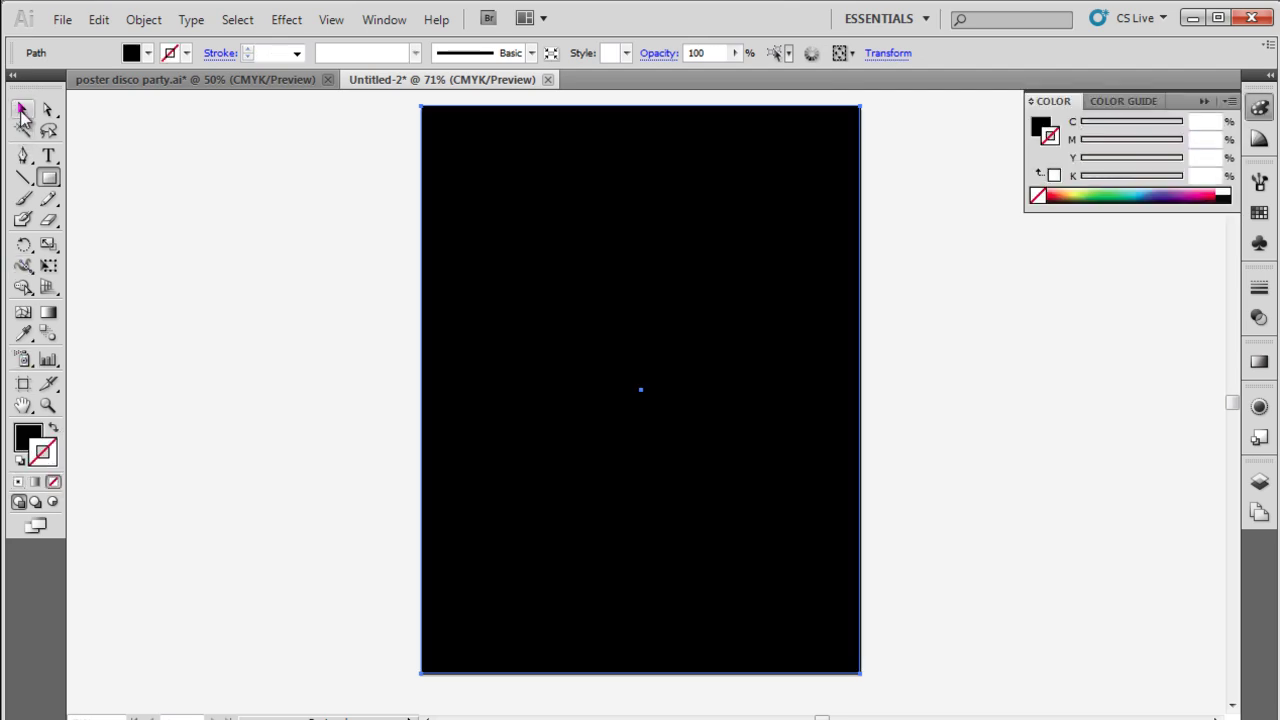
# - Add three vertical gradient mesh lines across the black rectangle
pyautogui.click(23, 110)
pyautogui.click(23, 312)
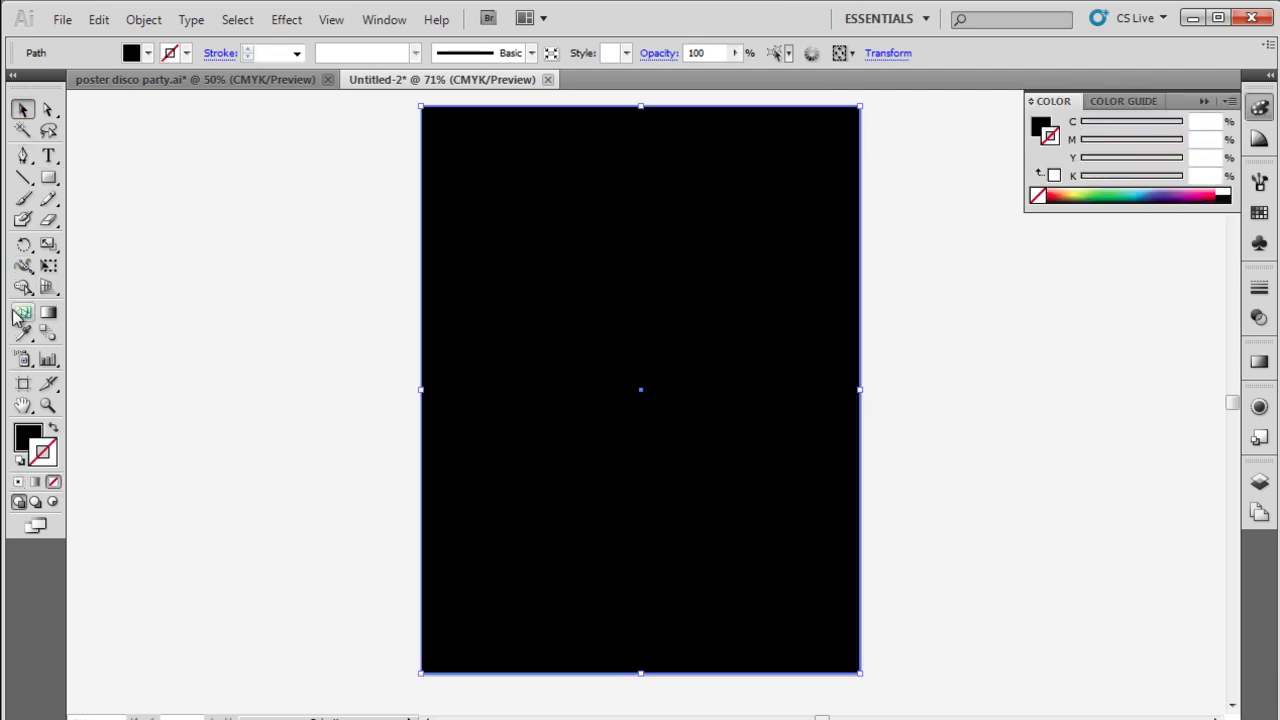
pyautogui.click(646, 107)
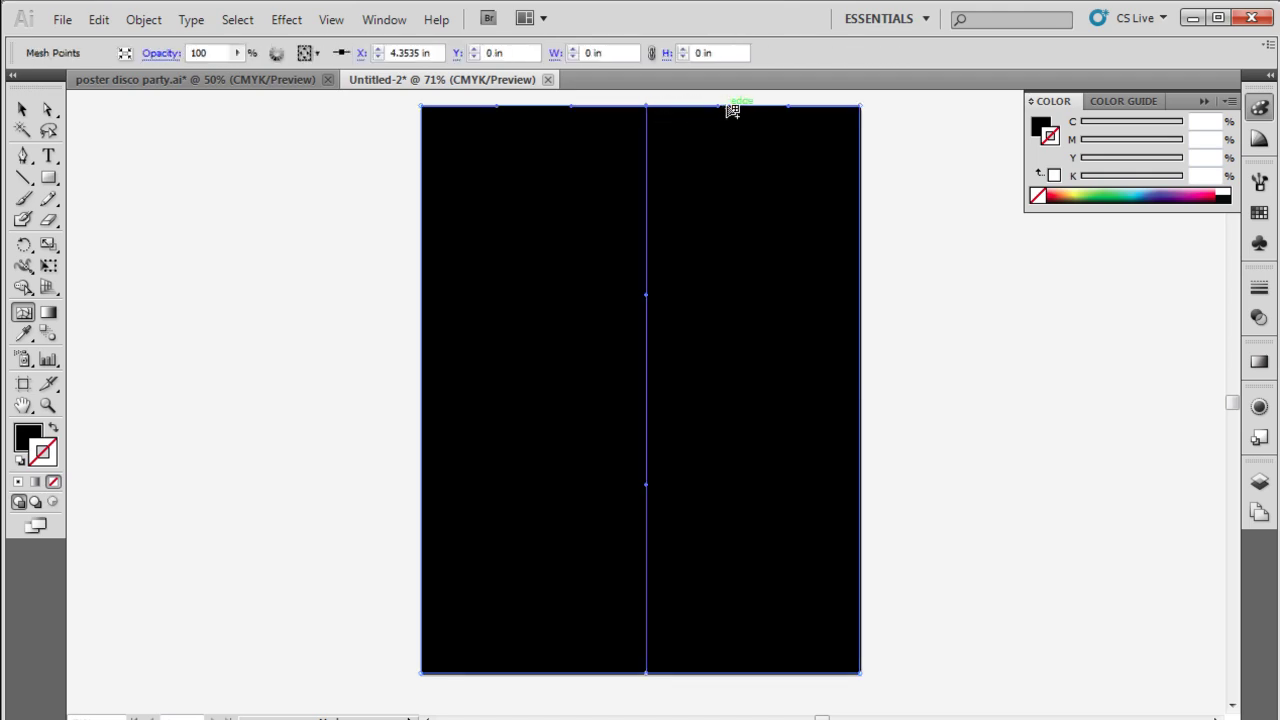
pyautogui.click(721, 106)
pyautogui.click(797, 106)
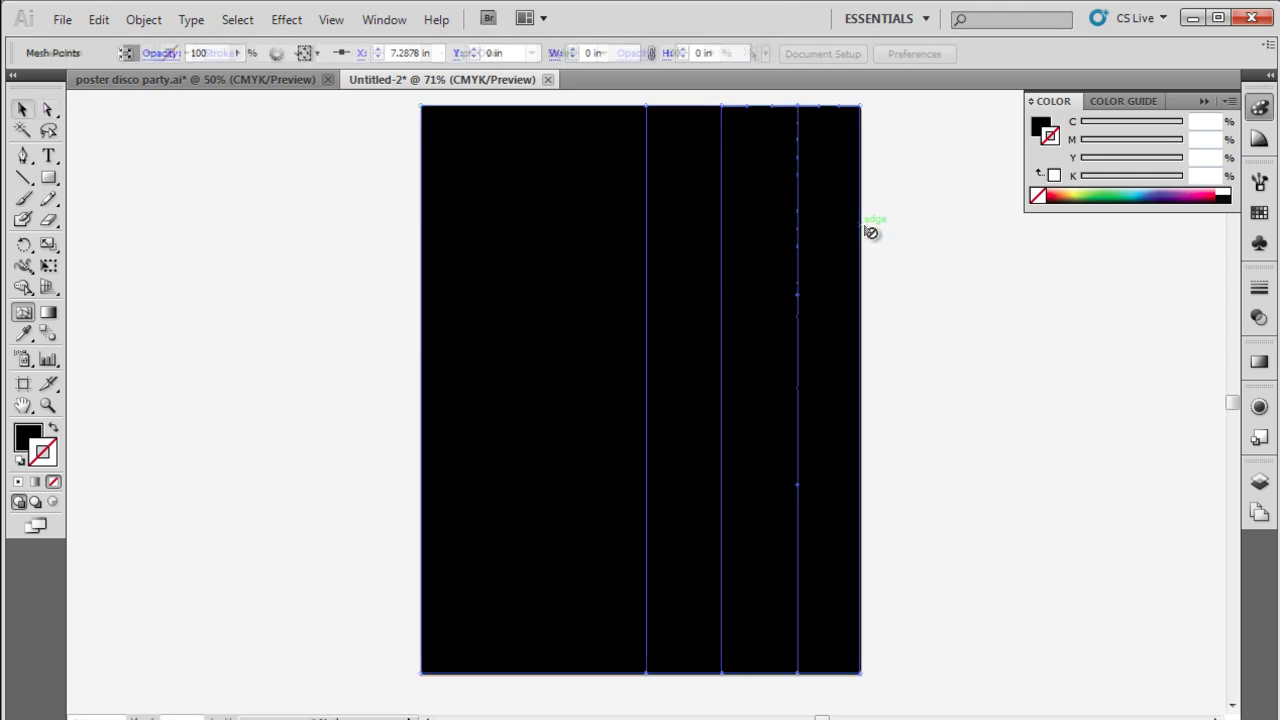
pyautogui.click(870, 232)
# - Colour the upper mesh point dark maroon and the middle one dark green
pyautogui.click(47, 109)
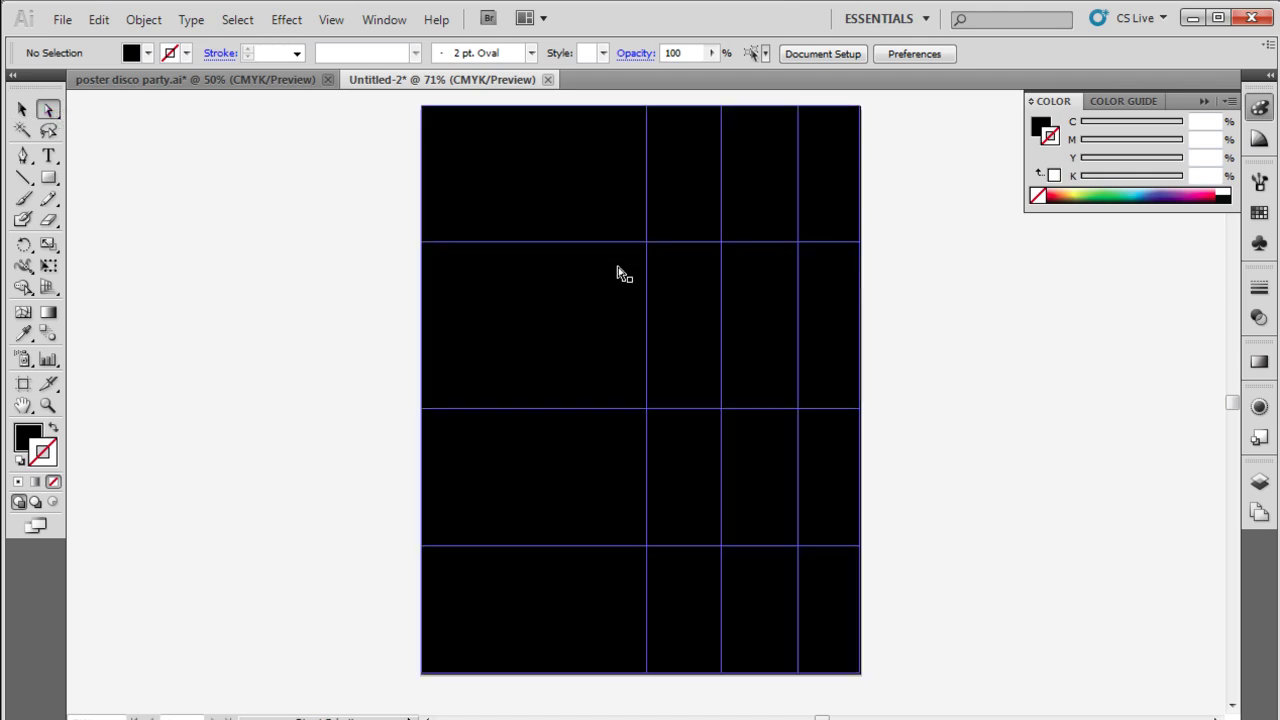
pyautogui.click(647, 243)
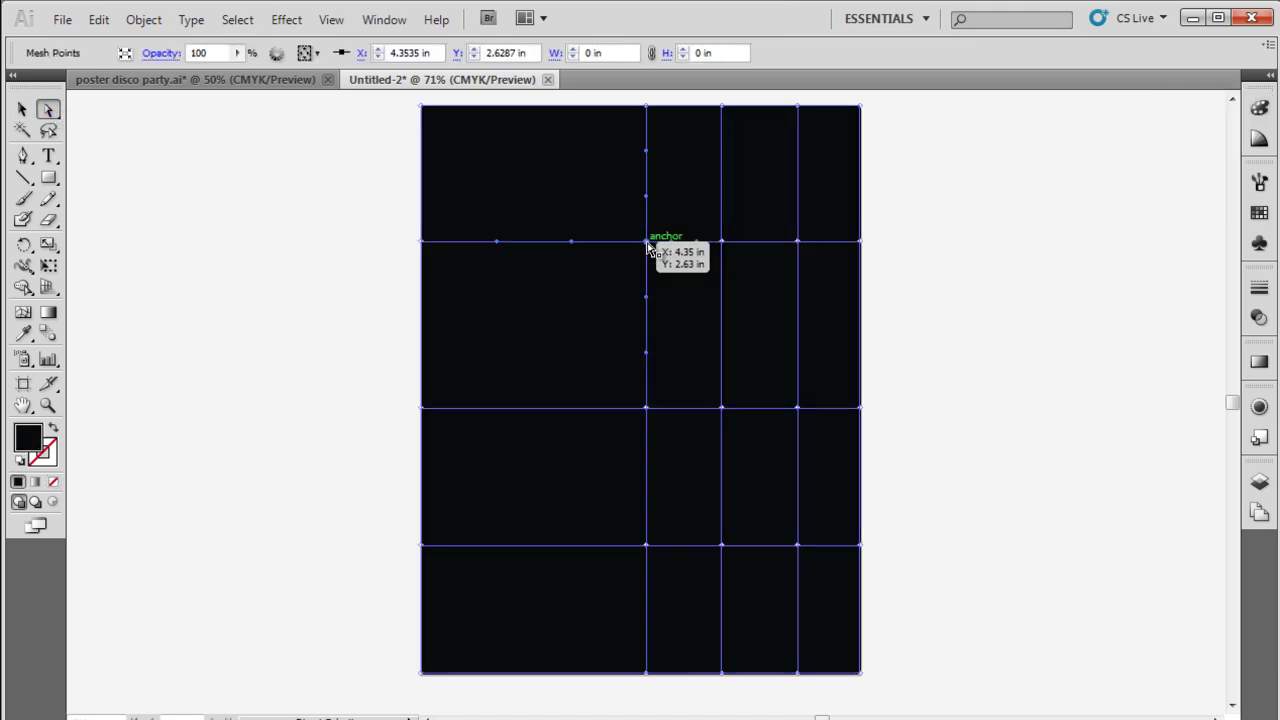
pyautogui.click(1259, 212)
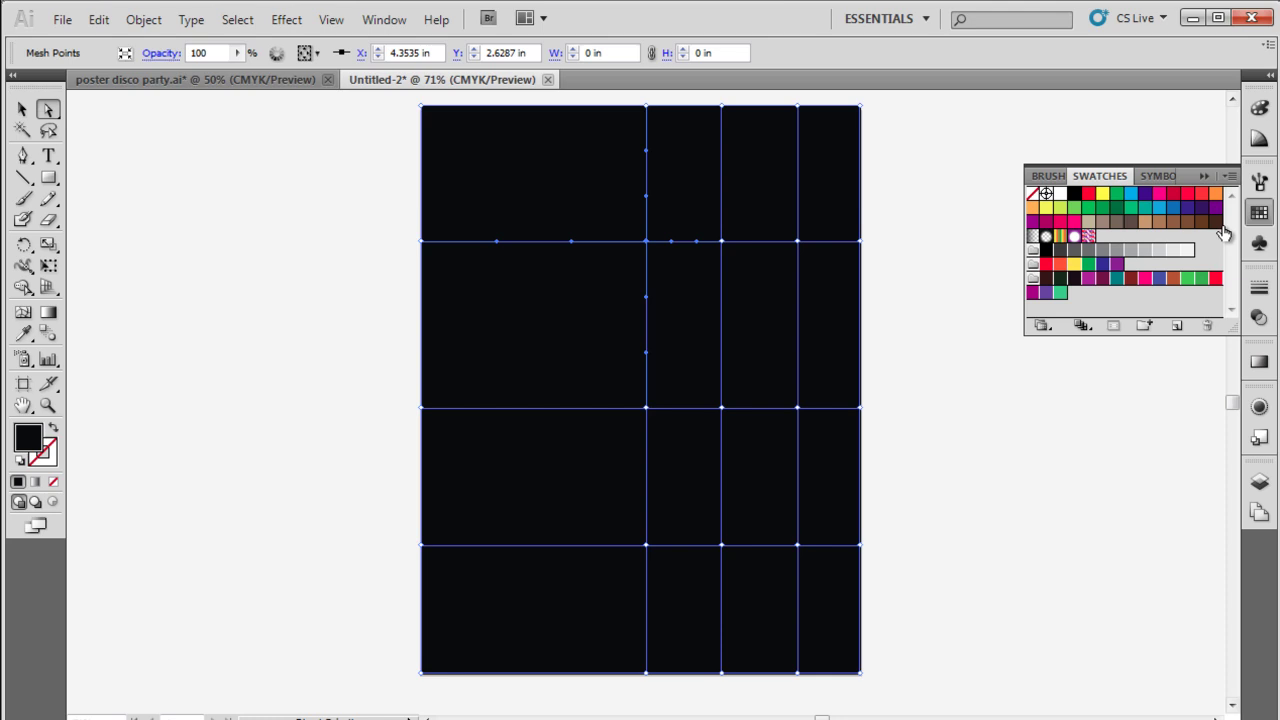
pyautogui.click(1044, 282)
pyautogui.click(646, 408)
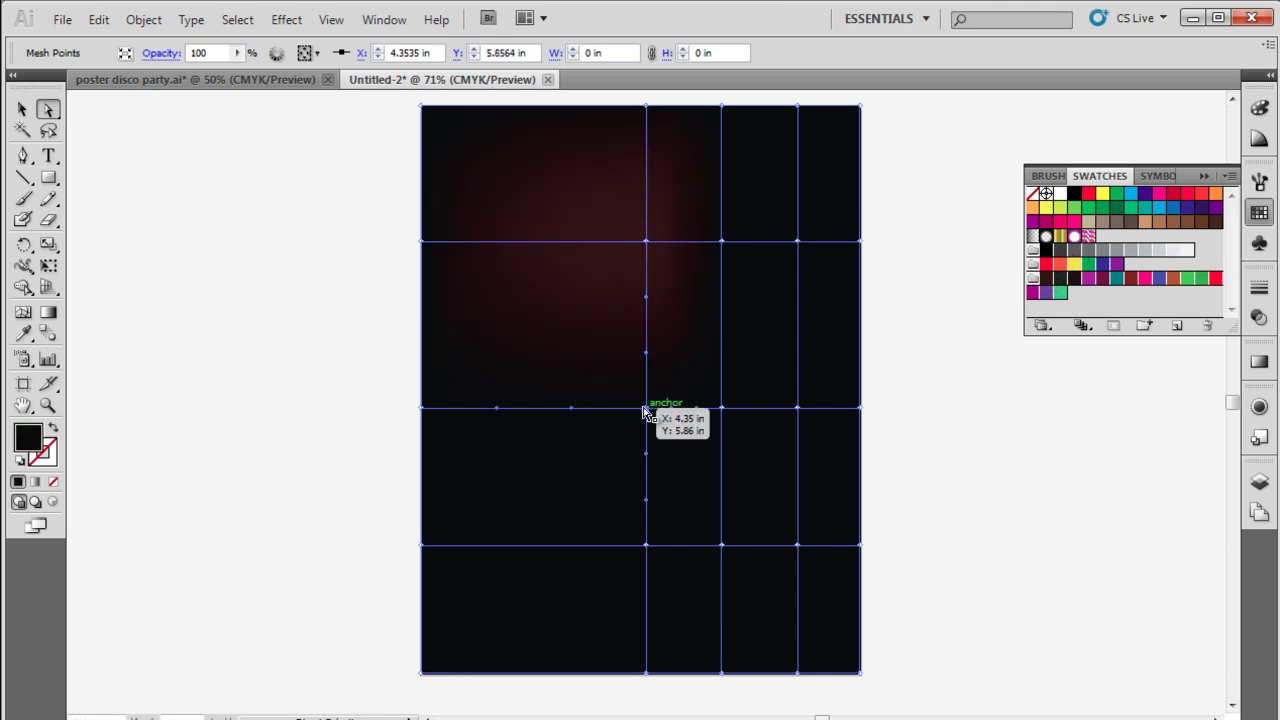
pyautogui.click(1060, 281)
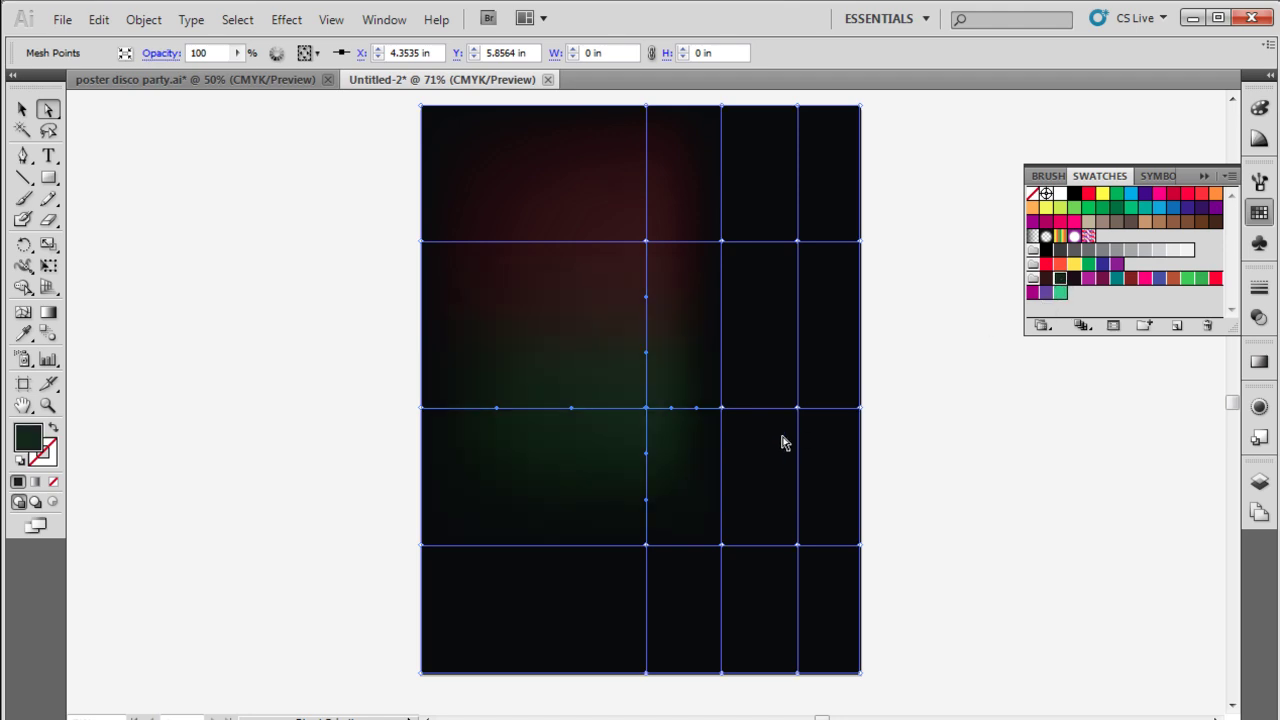
# - Pull the lower, middle and upper mesh points left to curve the mesh
pyautogui.moveTo(645, 547); pyautogui.dragTo(615, 537)
pyautogui.moveTo(648, 409); pyautogui.dragTo(634, 402)
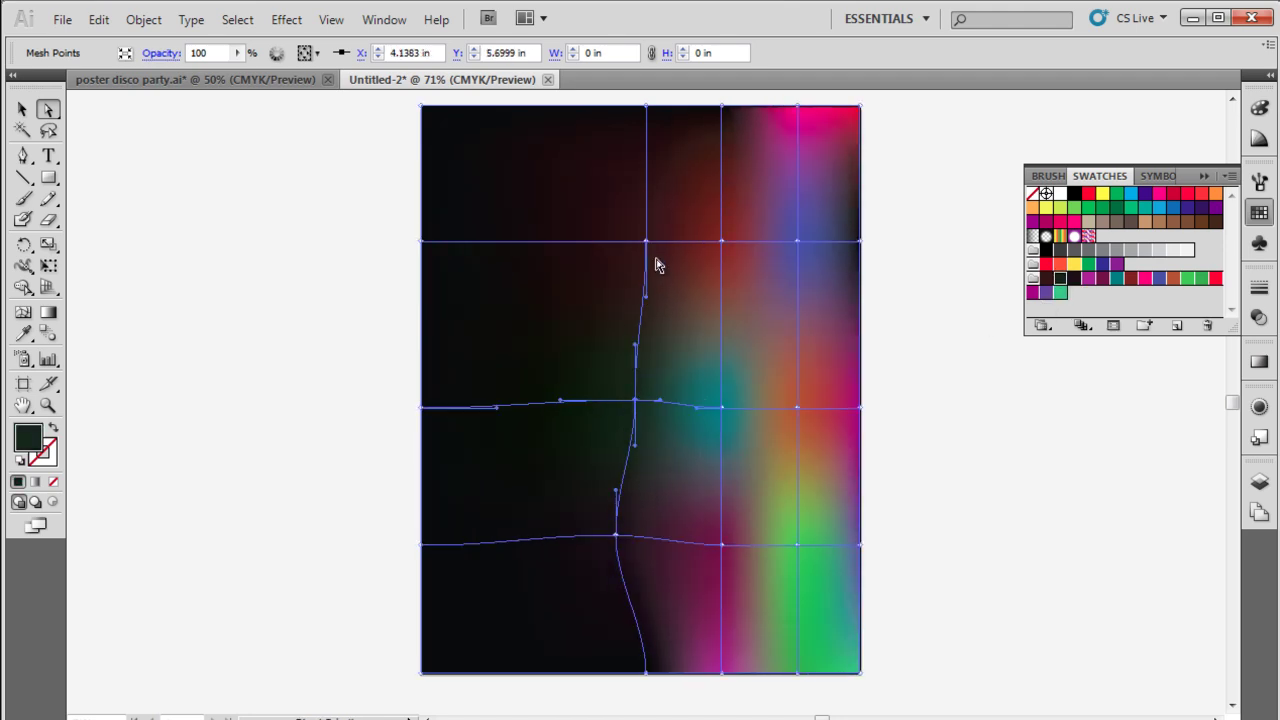
pyautogui.moveTo(648, 243); pyautogui.dragTo(604, 246)
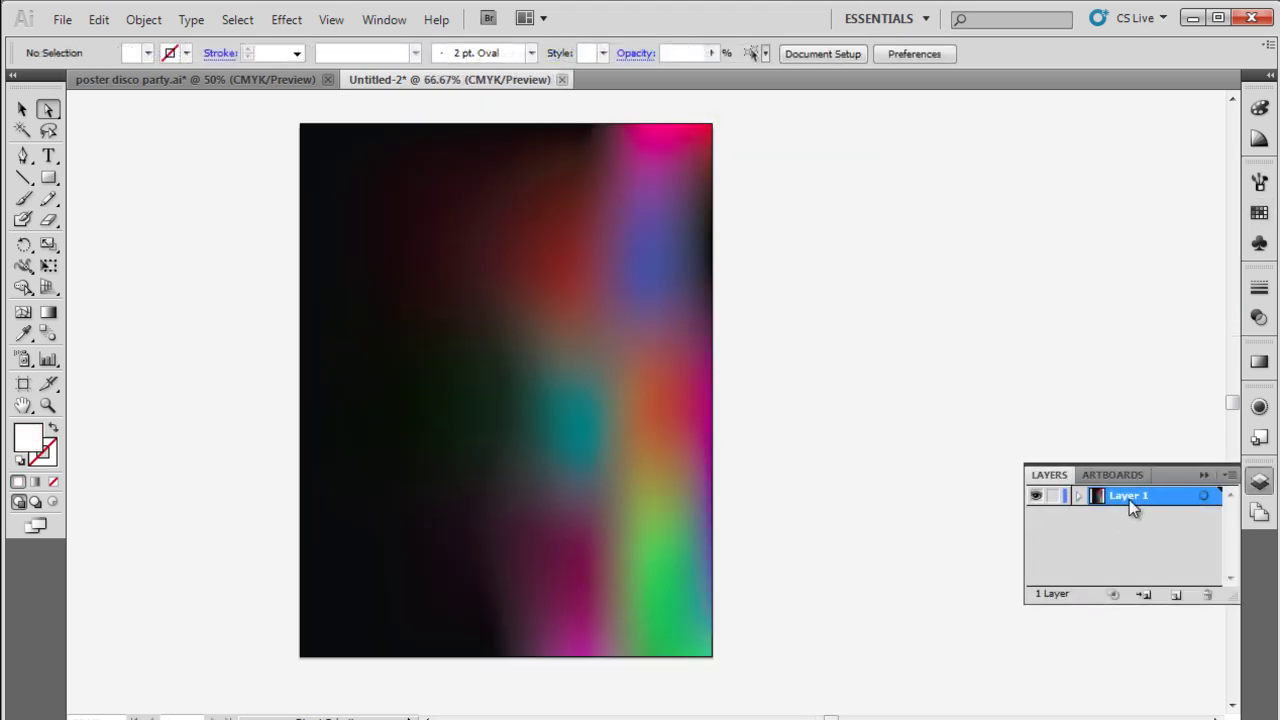
# - Rename Layer 1 to 'background' and add a new layer above it
pyautogui.doubleClick(1129, 497)
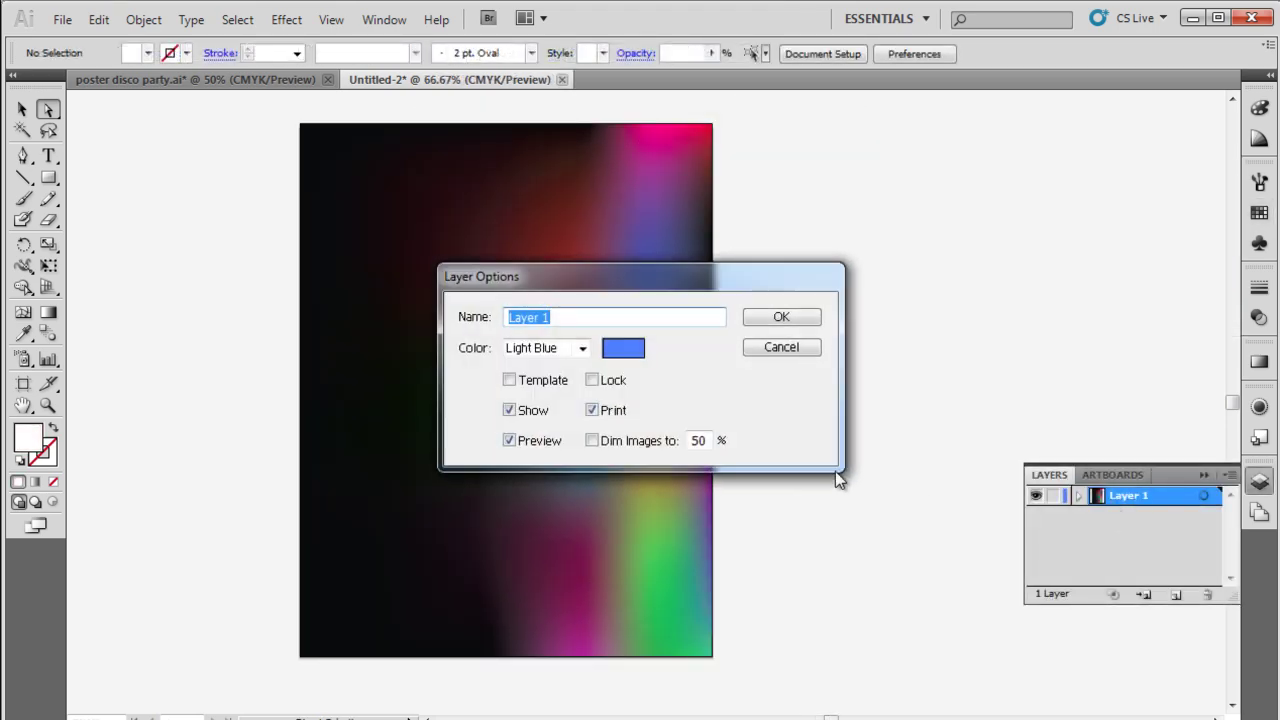
pyautogui.write('background')
pyautogui.press('Return')
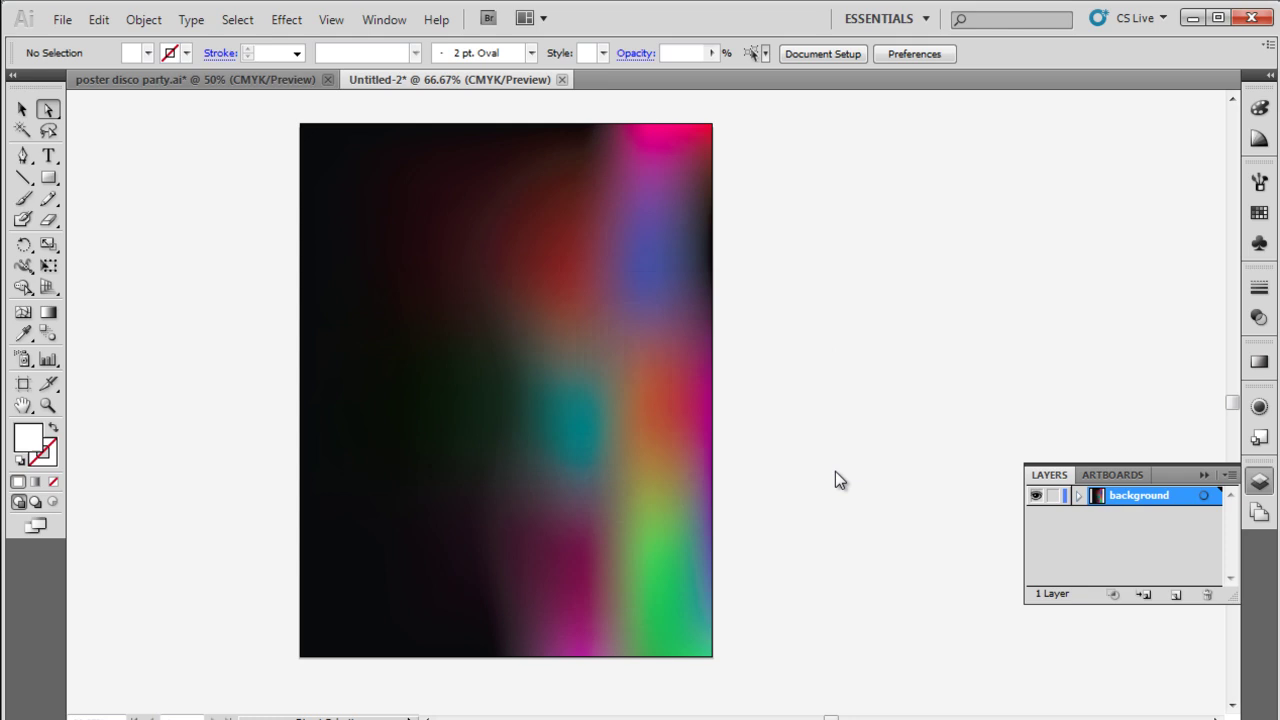
pyautogui.click(1175, 596)
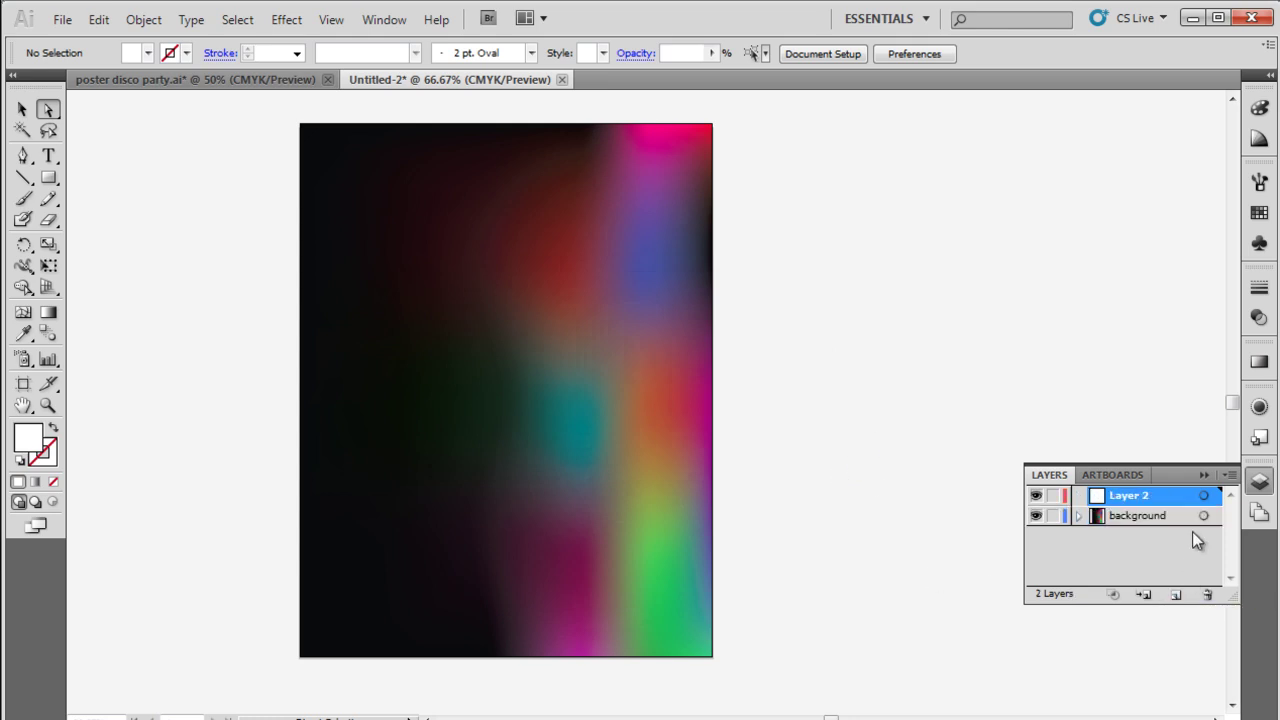
pyautogui.click(1203, 476)
# - Draw a small red rounded rectangle beside the artboard
pyautogui.moveTo(48, 177); pyautogui.dragTo(90, 198)
pyautogui.moveTo(761, 343); pyautogui.dragTo(818, 374)
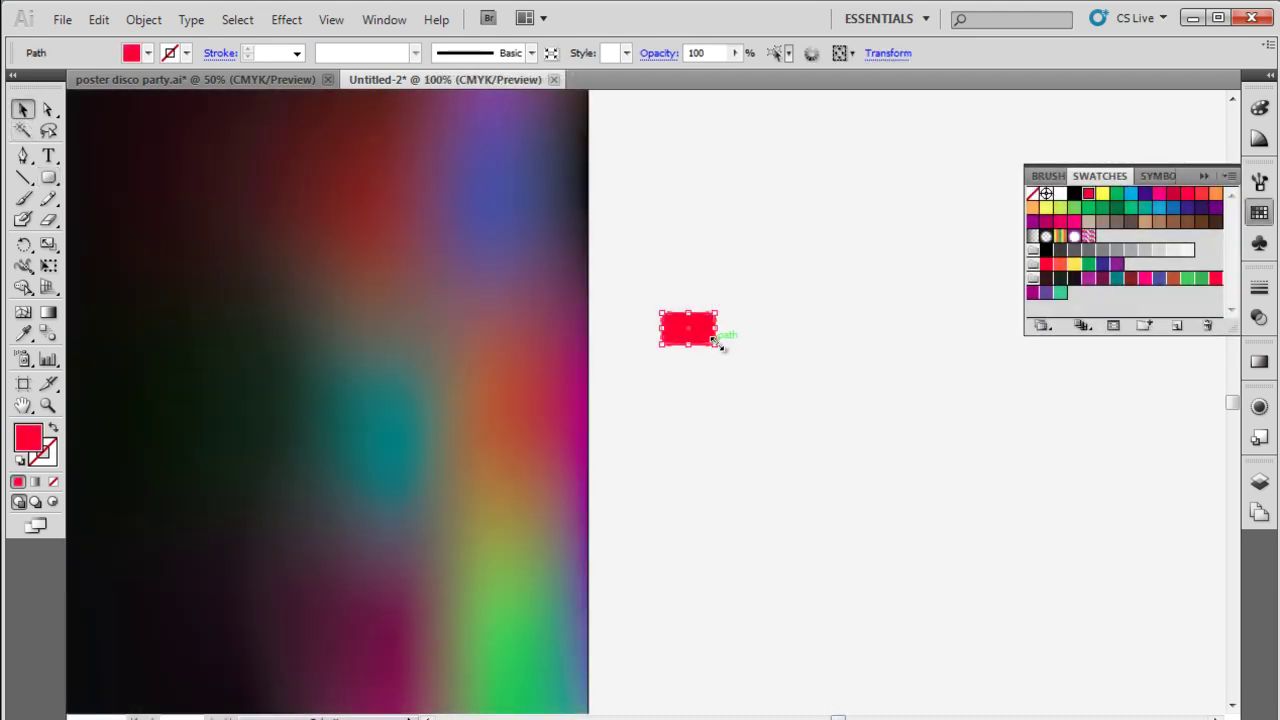
pyautogui.moveTo(716, 341); pyautogui.dragTo(701, 336)
pyautogui.click(743, 355)
# - Duplicate the rounded rectangle into a row of twelve, then copy the row down into several rows
pyautogui.scroll(3, 743, 355)
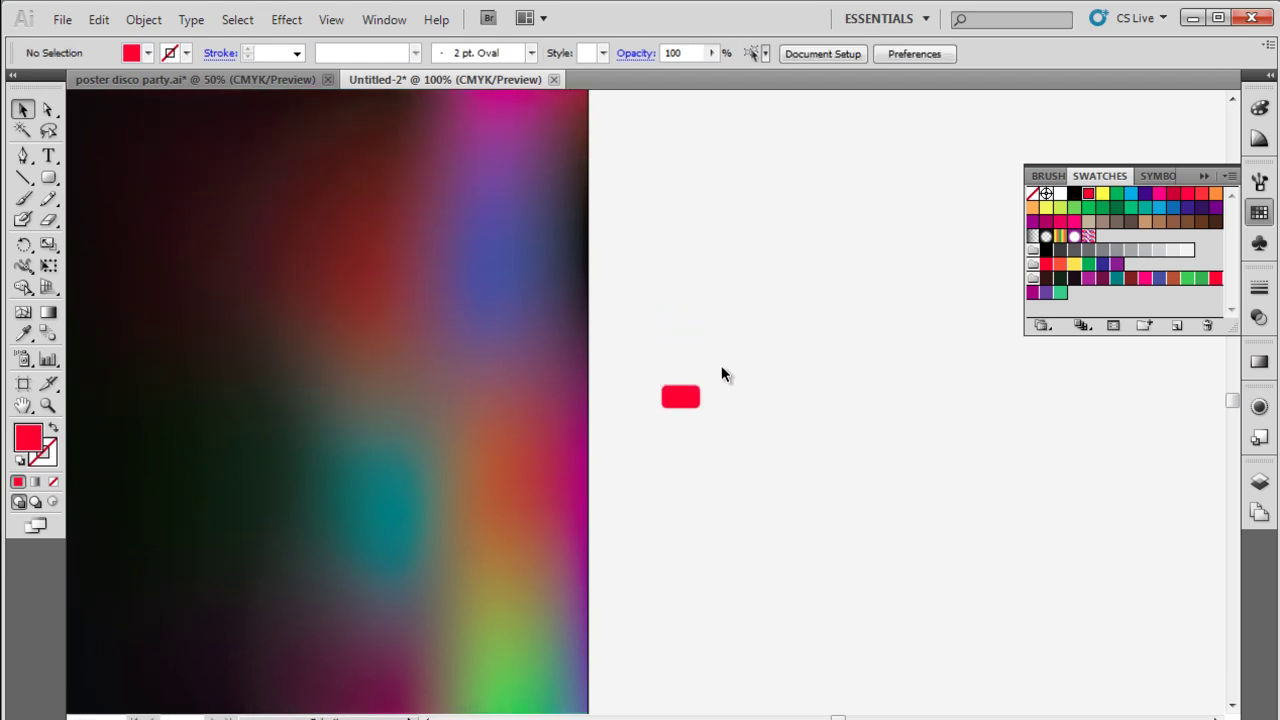
pyautogui.moveTo(685, 407); pyautogui.dragTo(729, 406)
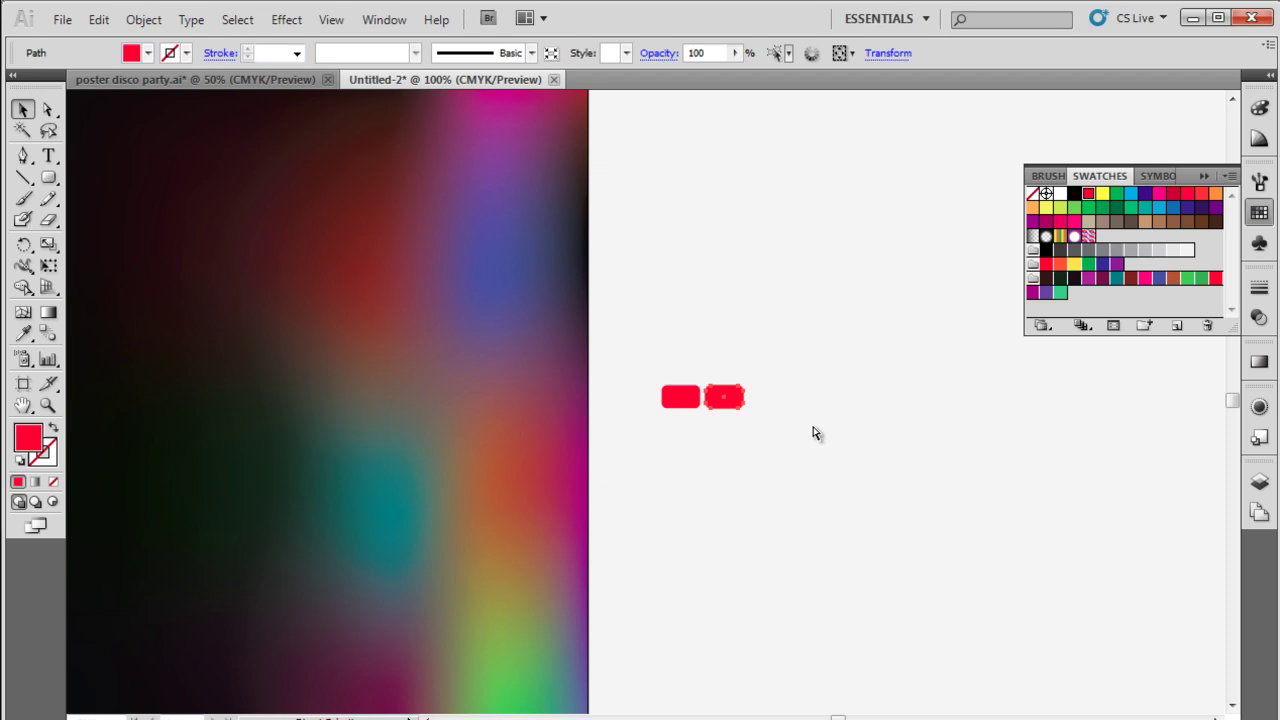
pyautogui.hotkey('ctrl', 'd')
pyautogui.hotkey('ctrl', 'd')
pyautogui.hotkey('ctrl', 'd')
pyautogui.hotkey('ctrl', 'd')
pyautogui.hotkey('ctrl', 'd')
pyautogui.hotkey('ctrl', 'd')
pyautogui.hotkey('ctrl', 'd')
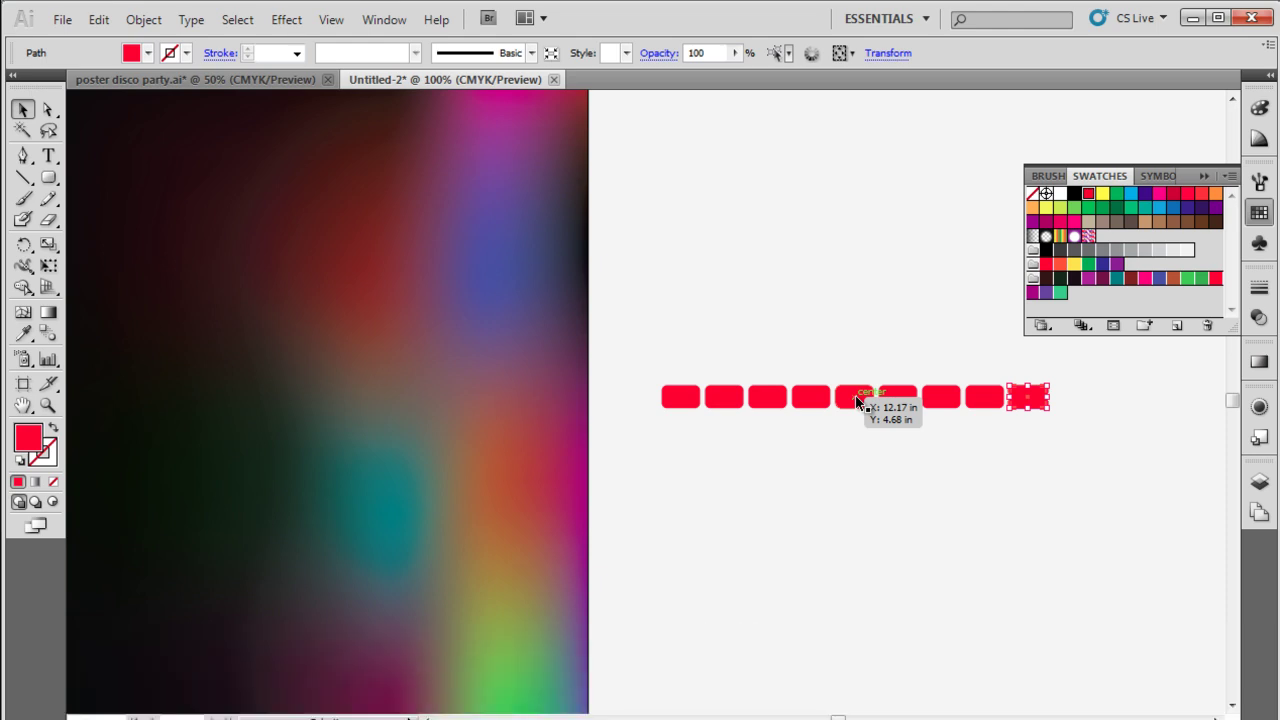
pyautogui.hotkey('ctrl', 'd')
pyautogui.hotkey('ctrl', 'd')
pyautogui.hotkey('ctrl', 'd')
pyautogui.hotkey('ctrl', 'a')
pyautogui.moveTo(1160, 398); pyautogui.dragTo(1165, 430)
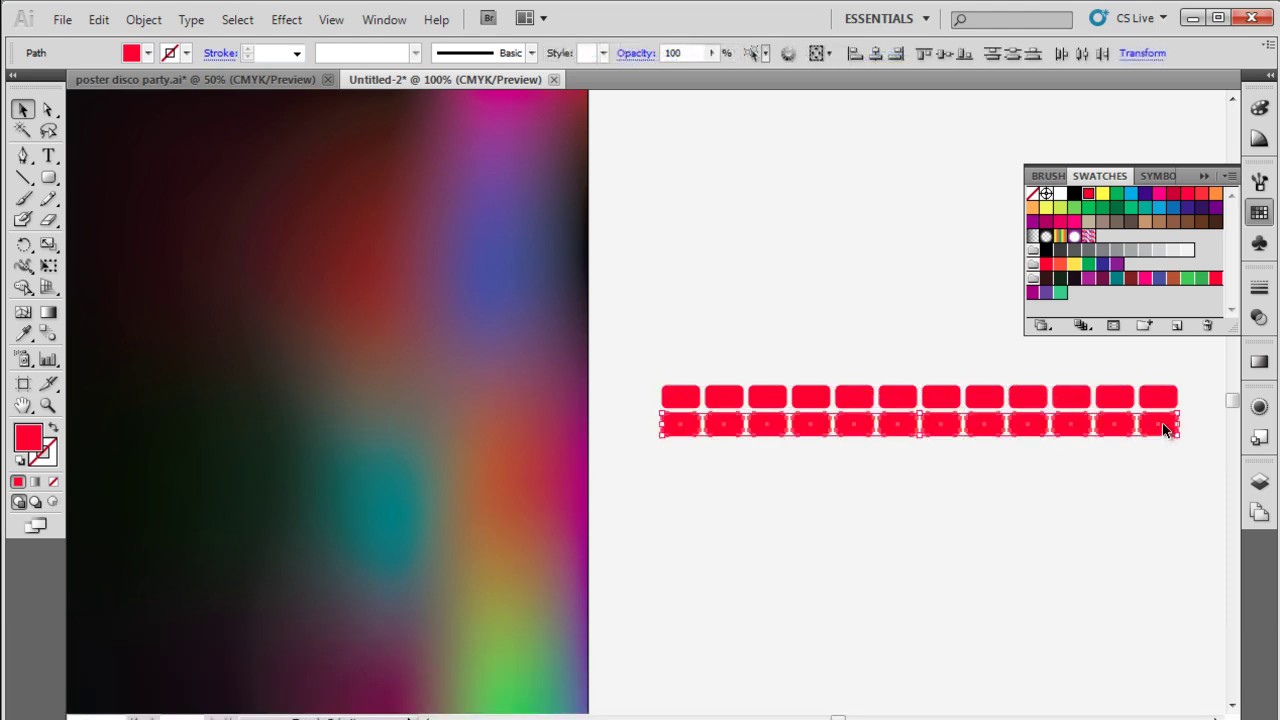
pyautogui.hotkey('ctrl', 'd')
pyautogui.hotkey('ctrl', 'd')
pyautogui.hotkey('ctrl', 'd')
pyautogui.hotkey('ctrl', 'd')
pyautogui.hotkey('ctrl', 'd')
pyautogui.hotkey('ctrl', 'd')
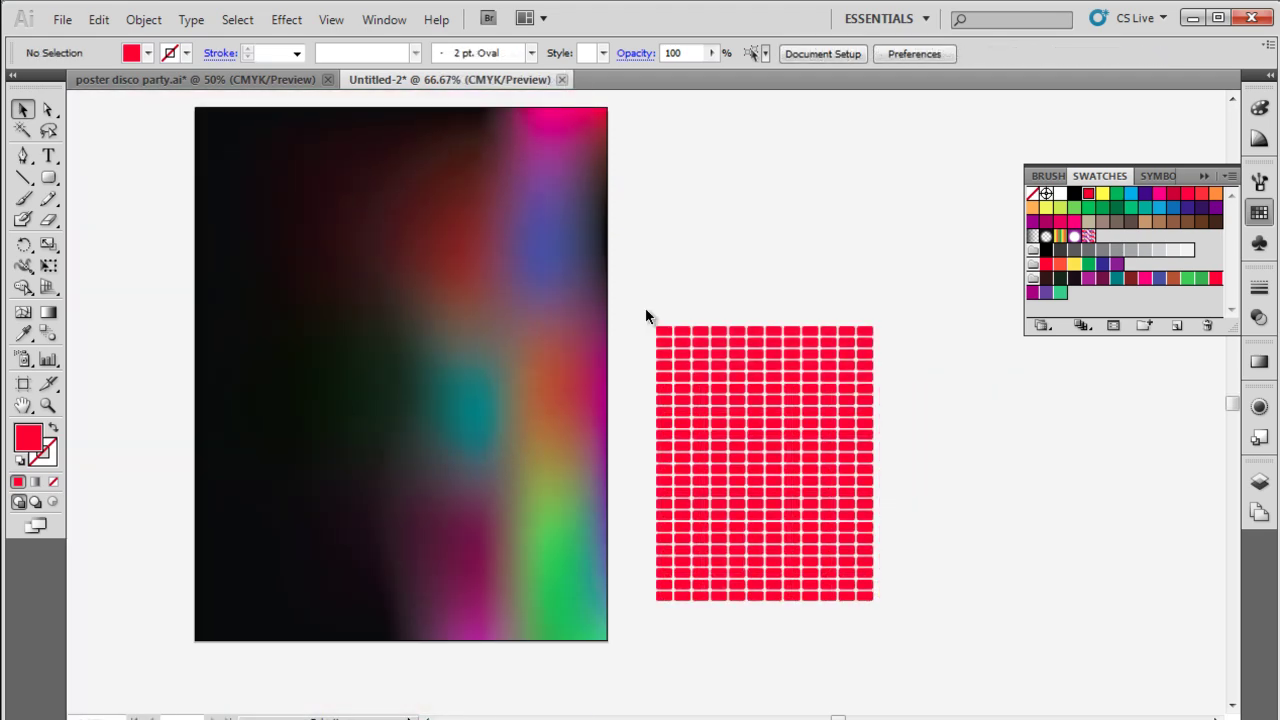
# - Scale the tile grid to 5.77 in wide and 5.14 in high
pyautogui.moveTo(645, 307); pyautogui.dragTo(922, 626)
pyautogui.moveTo(875, 463); pyautogui.dragTo(937, 460)
pyautogui.moveTo(806, 601); pyautogui.dragTo(805, 557)
# - Recolour a selection of scattered grid cells magenta
pyautogui.click(984, 524)
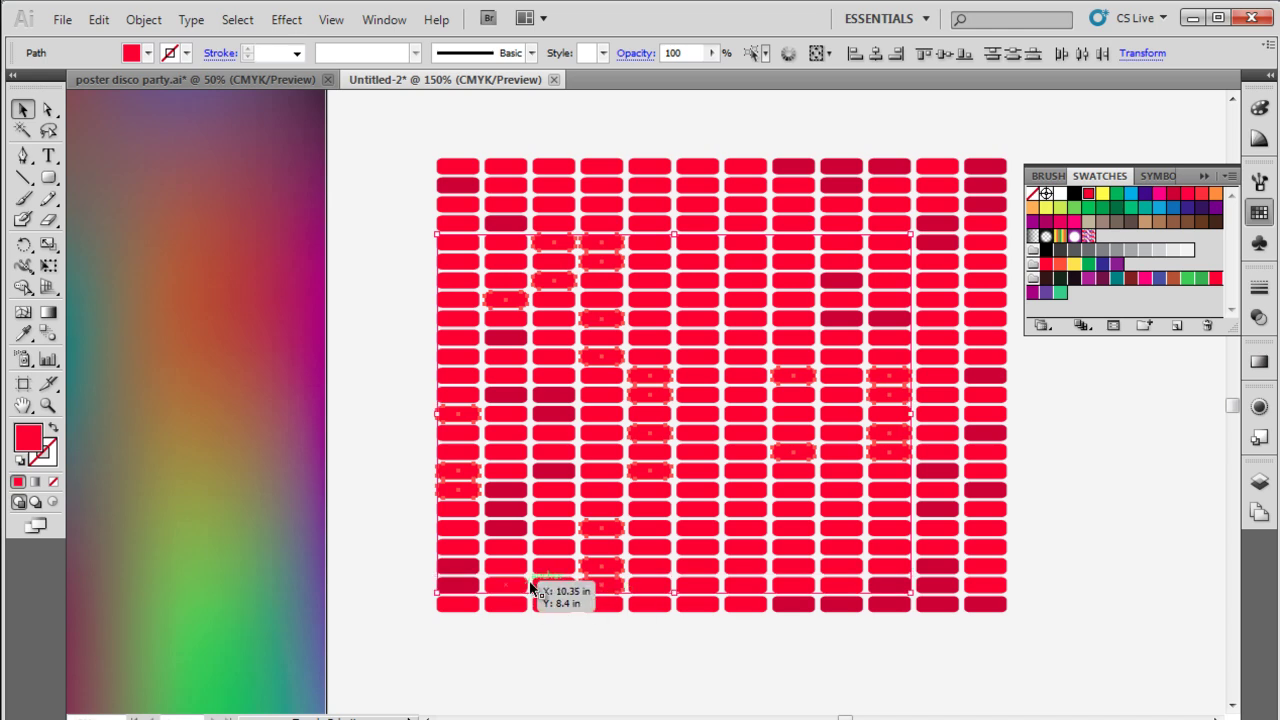
pyautogui.keyDown('shift'); pyautogui.click(502, 585); pyautogui.keyUp('shift')
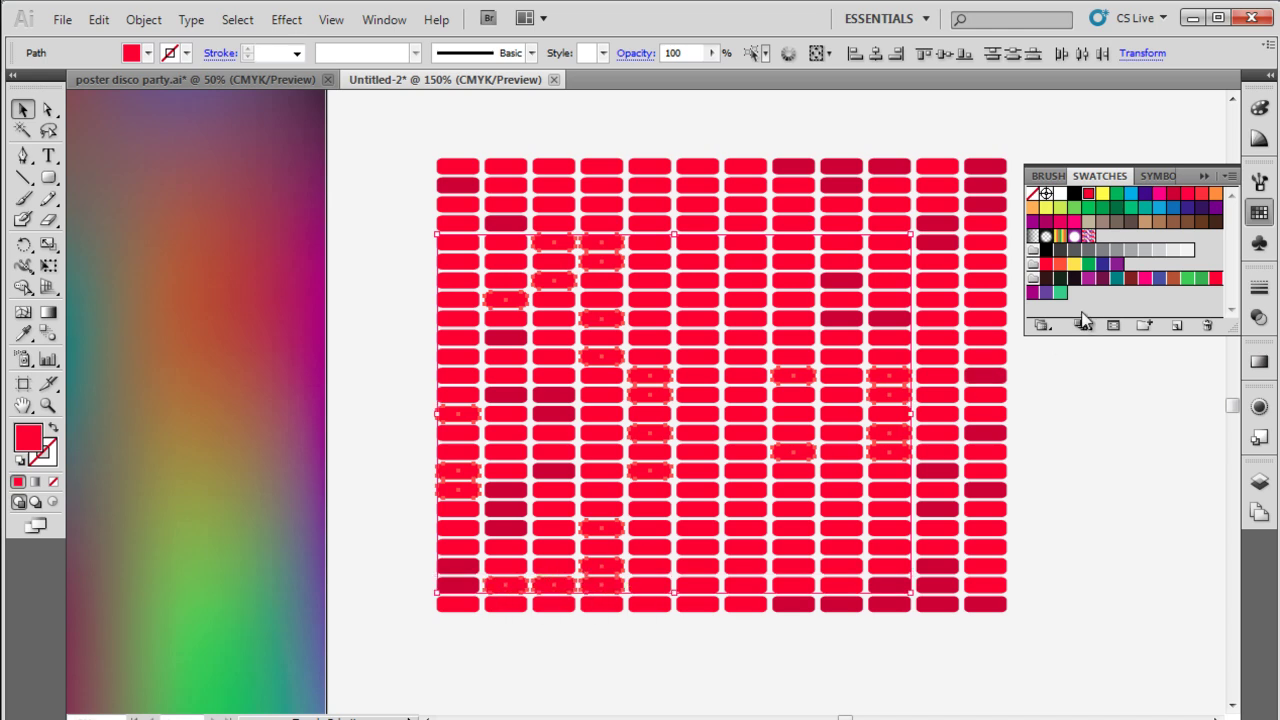
pyautogui.click(1160, 195)
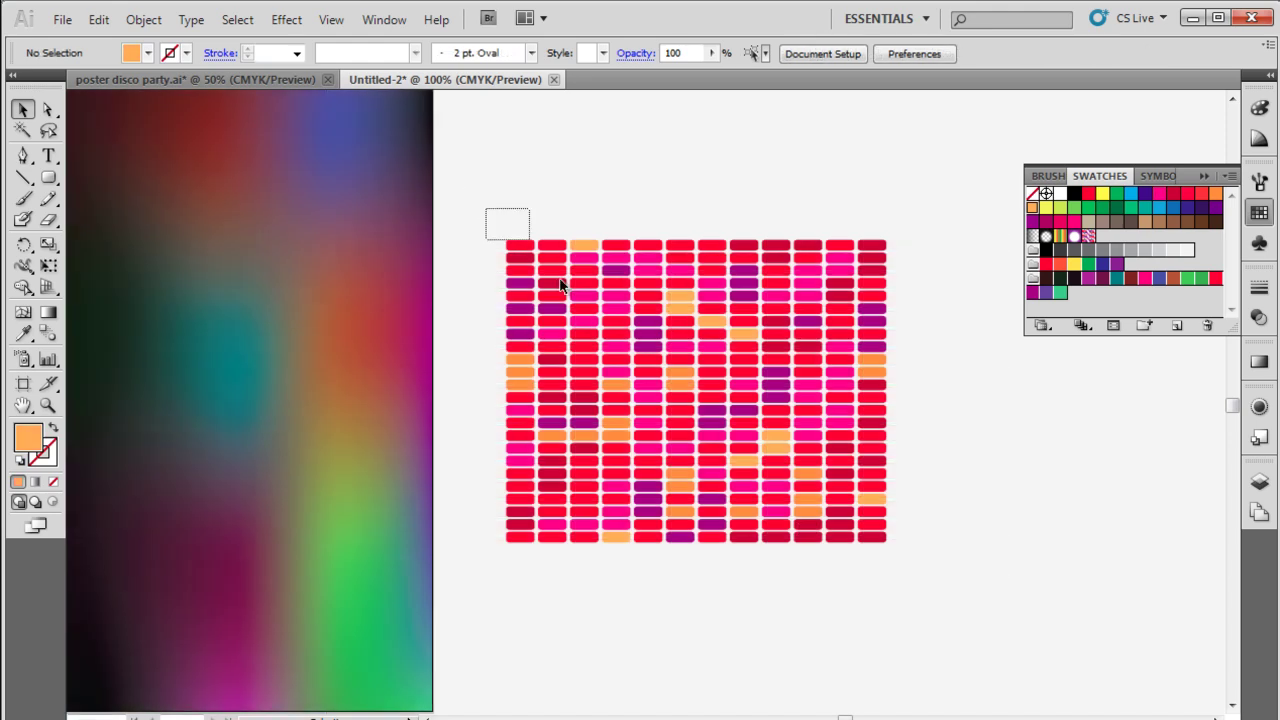
# - Save the whole tile grid as a new symbol and delete it from the page
pyautogui.moveTo(560, 285); pyautogui.dragTo(929, 594)
pyautogui.click(1259, 243)
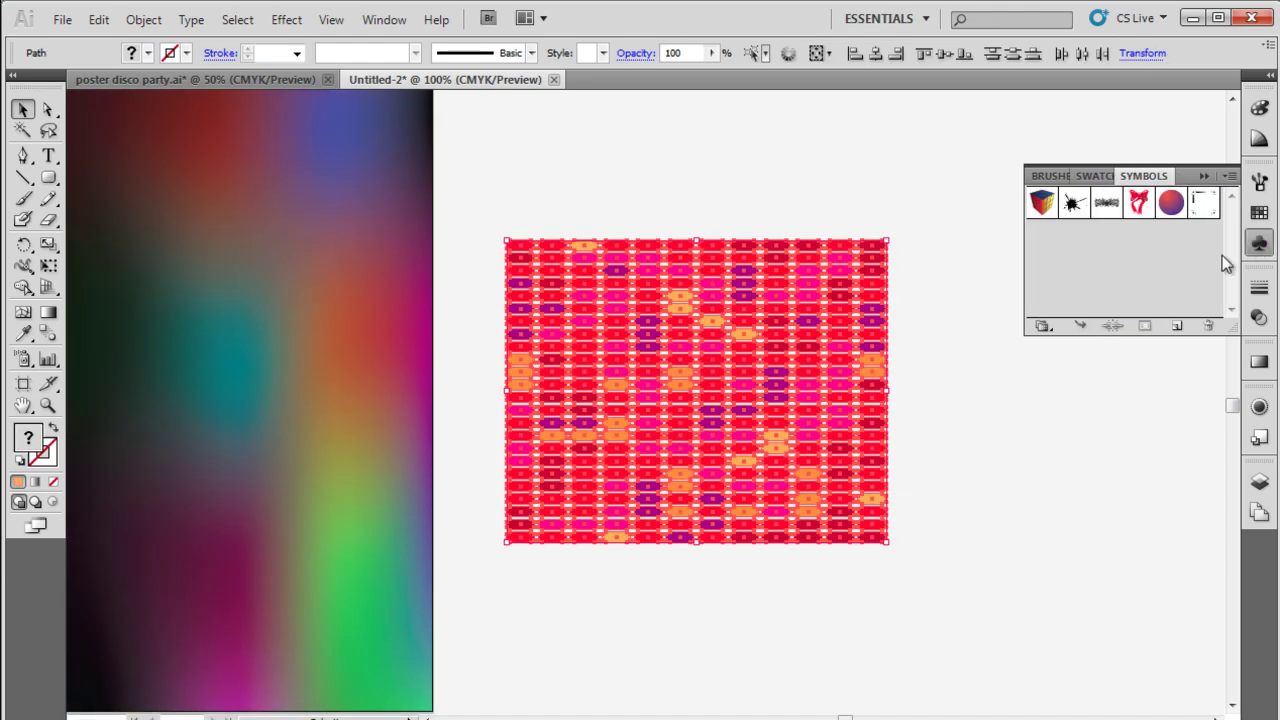
pyautogui.moveTo(640, 367); pyautogui.dragTo(1077, 241)
pyautogui.click(789, 304)
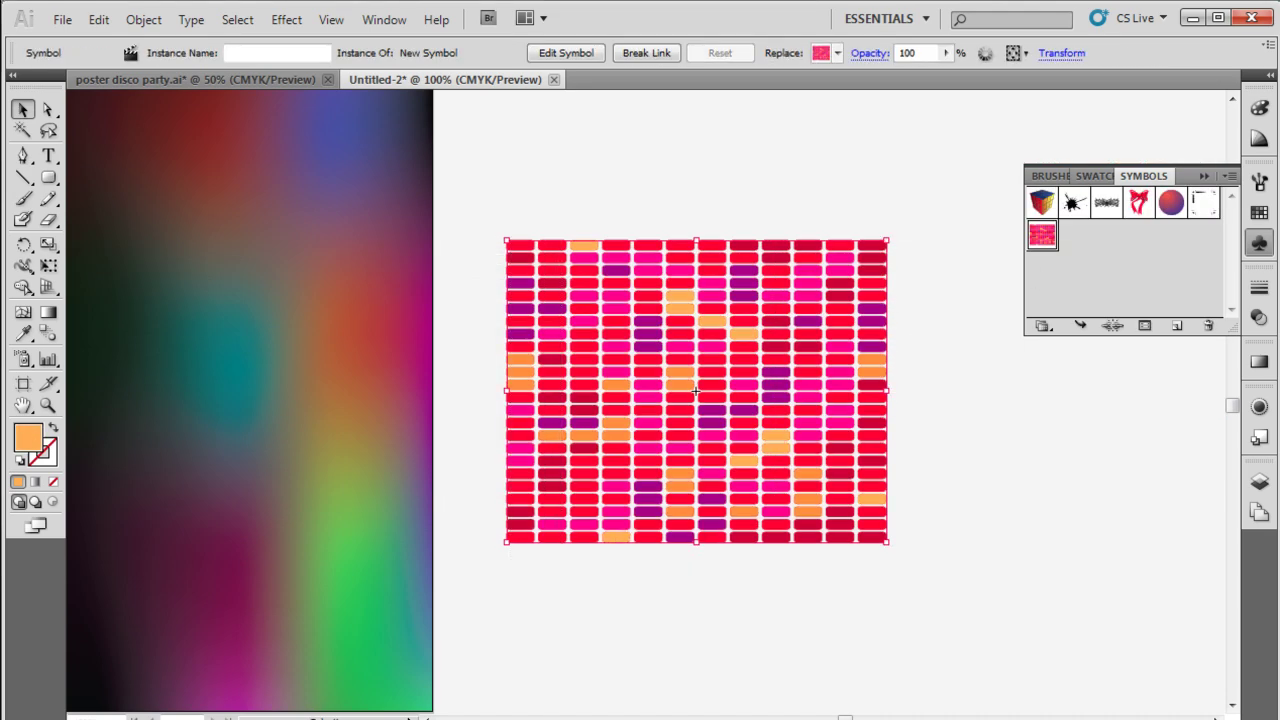
pyautogui.press('Delete')
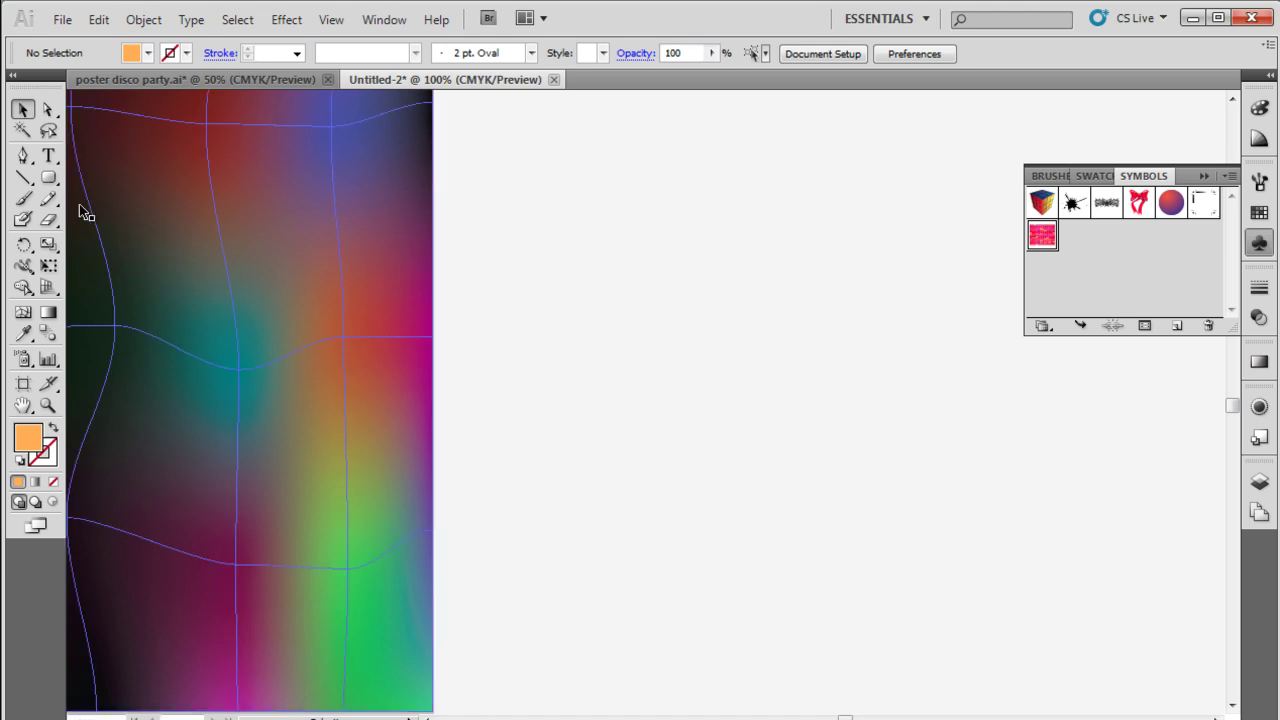
# - Draw a circle about 2.6 in wide and delete its left anchor, leaving the right half
pyautogui.moveTo(48, 177); pyautogui.dragTo(119, 224)
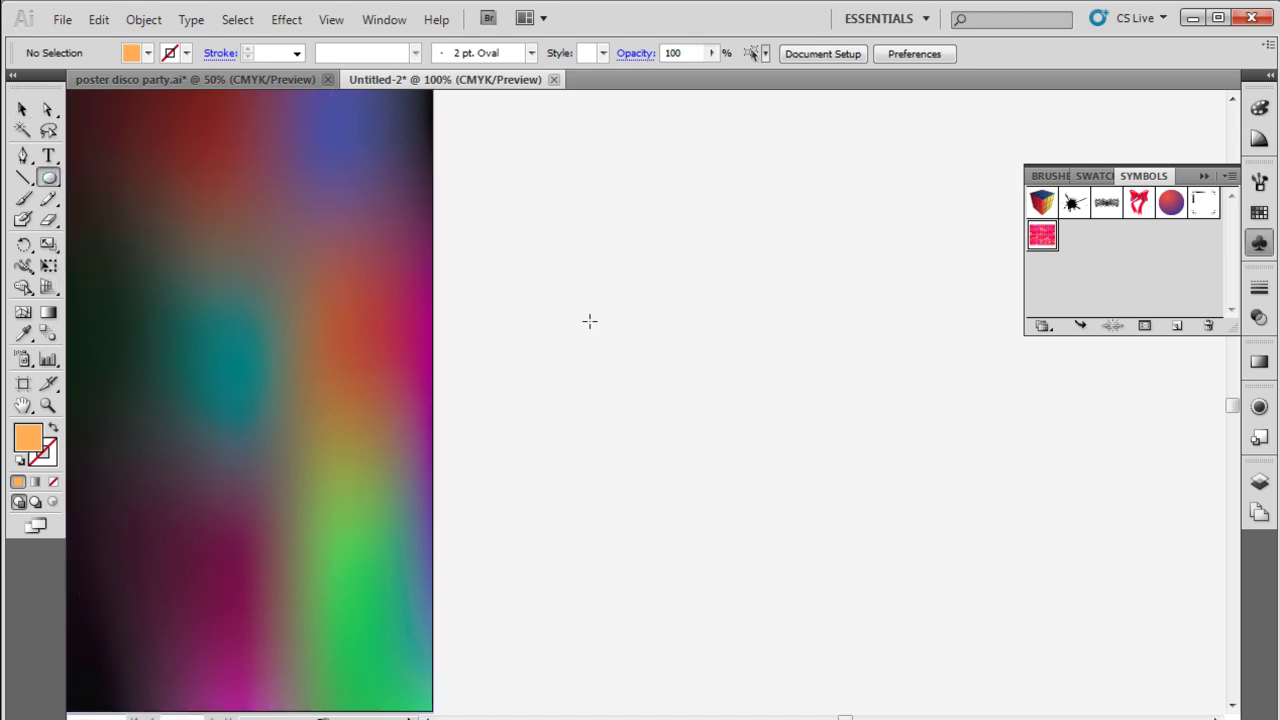
pyautogui.moveTo(652, 337); pyautogui.dragTo(850, 486)
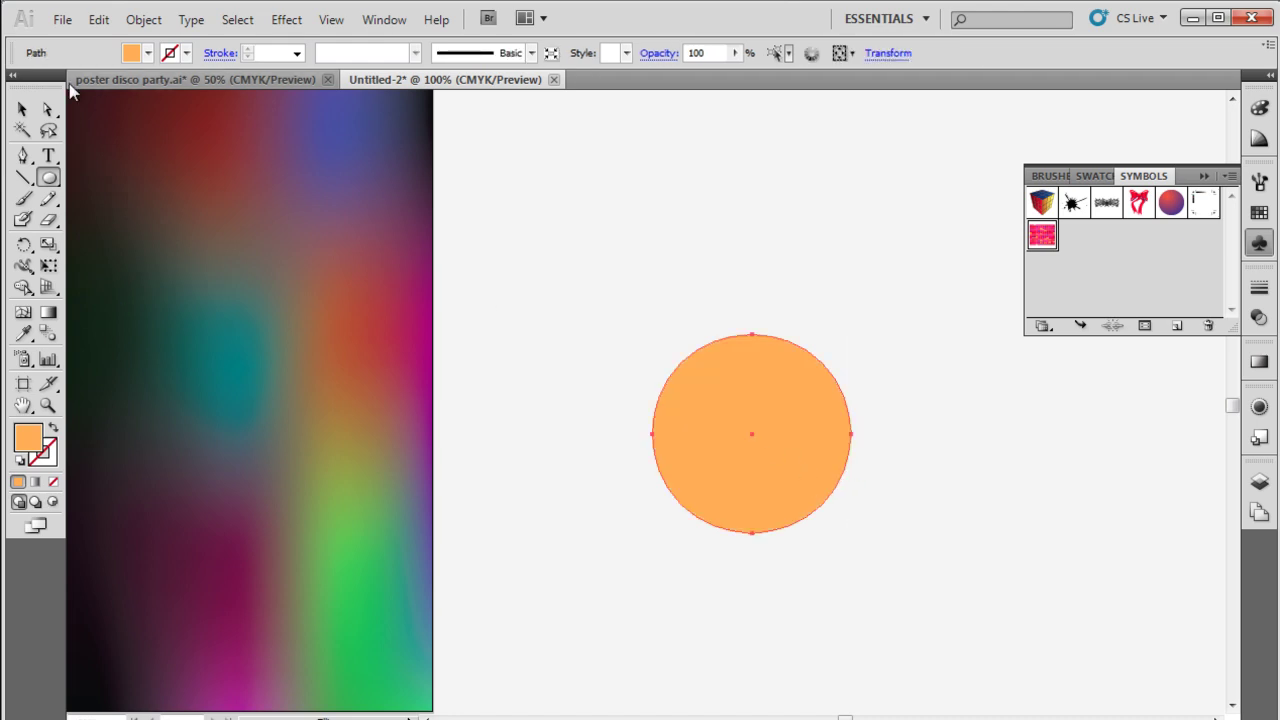
pyautogui.click(44, 110)
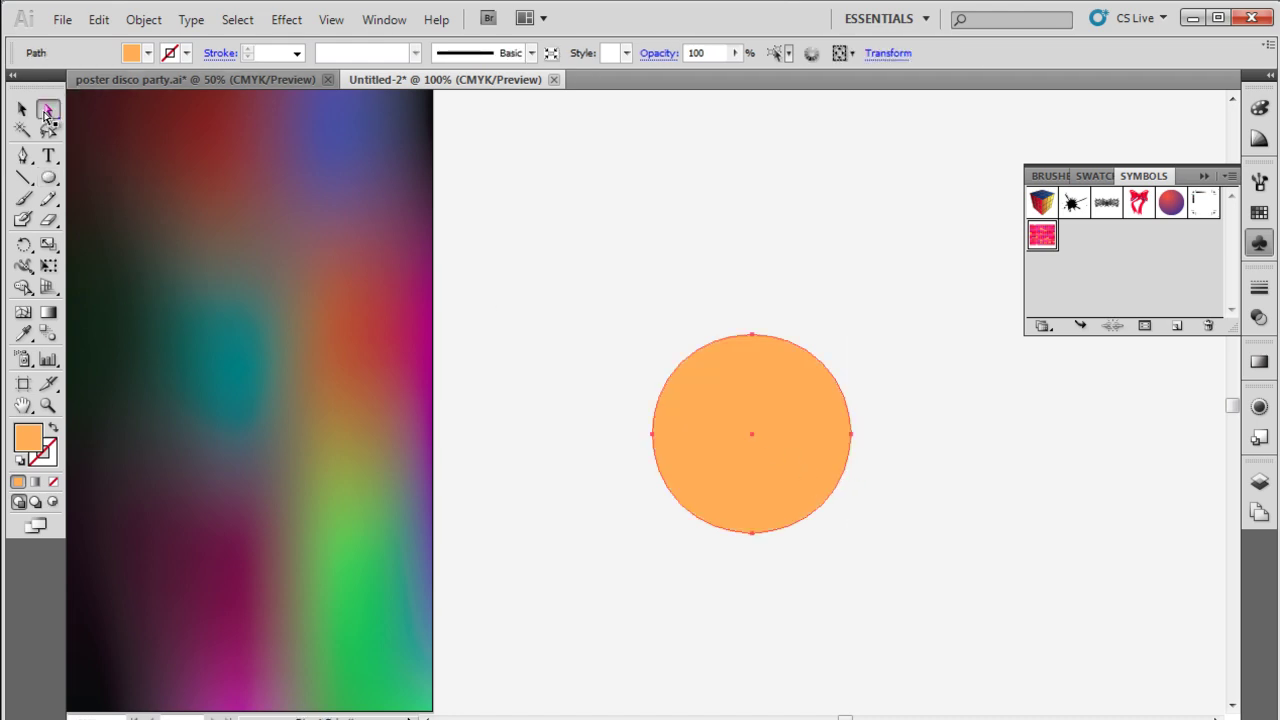
pyautogui.click(652, 434)
pyautogui.press('Delete')
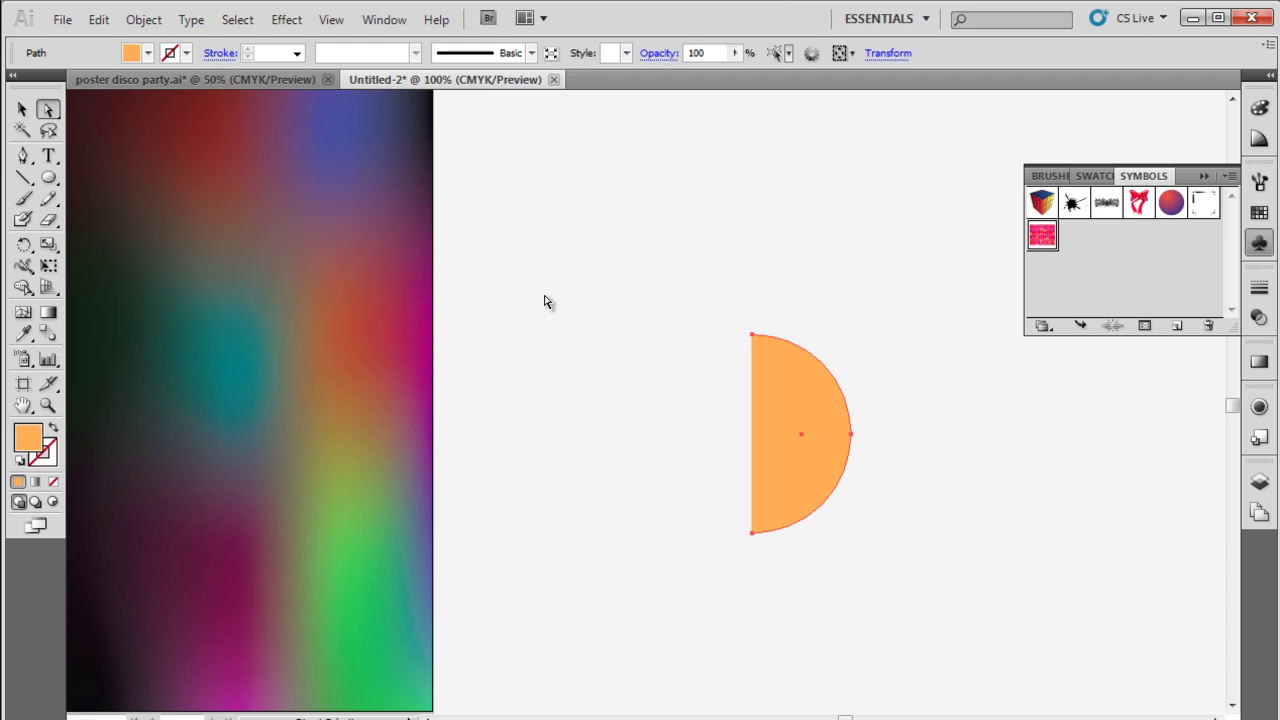
# - Apply Effect > 3D > Revolve with Preview, tilting the sphere to -3°, -32°, 14°
pyautogui.click(288, 21)
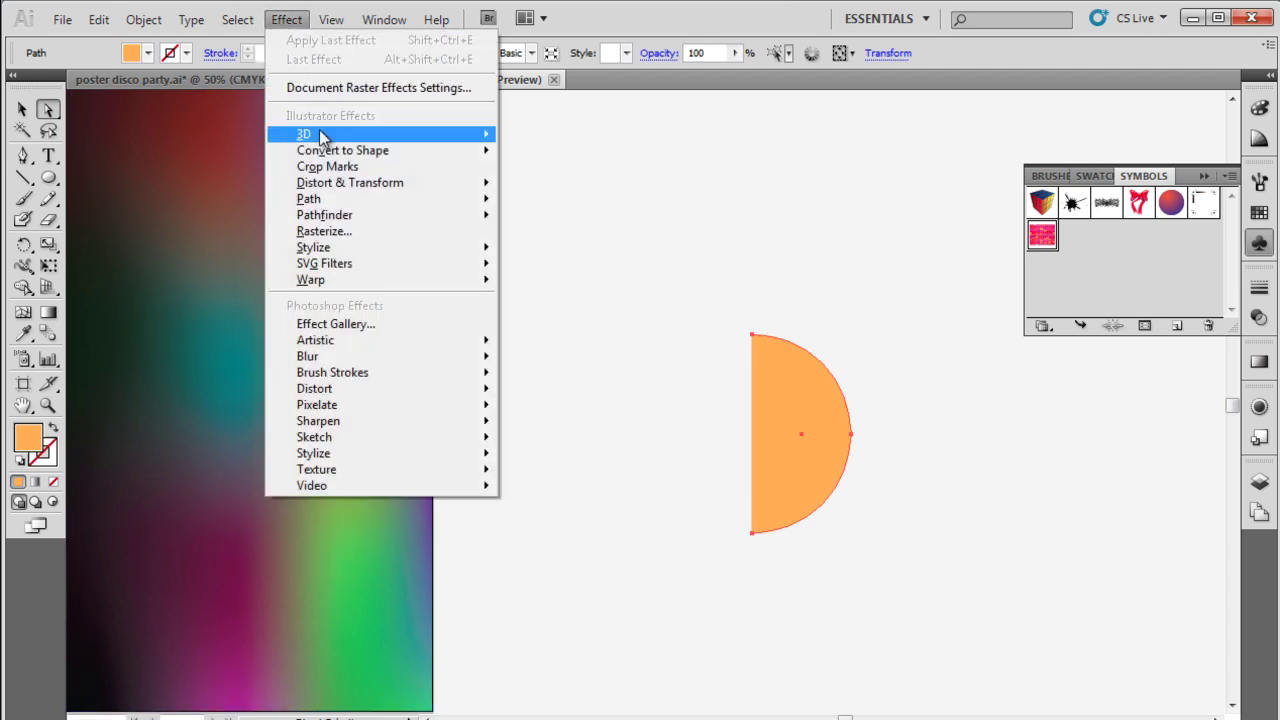
pyautogui.moveTo(305, 134)
pyautogui.click(550, 160)
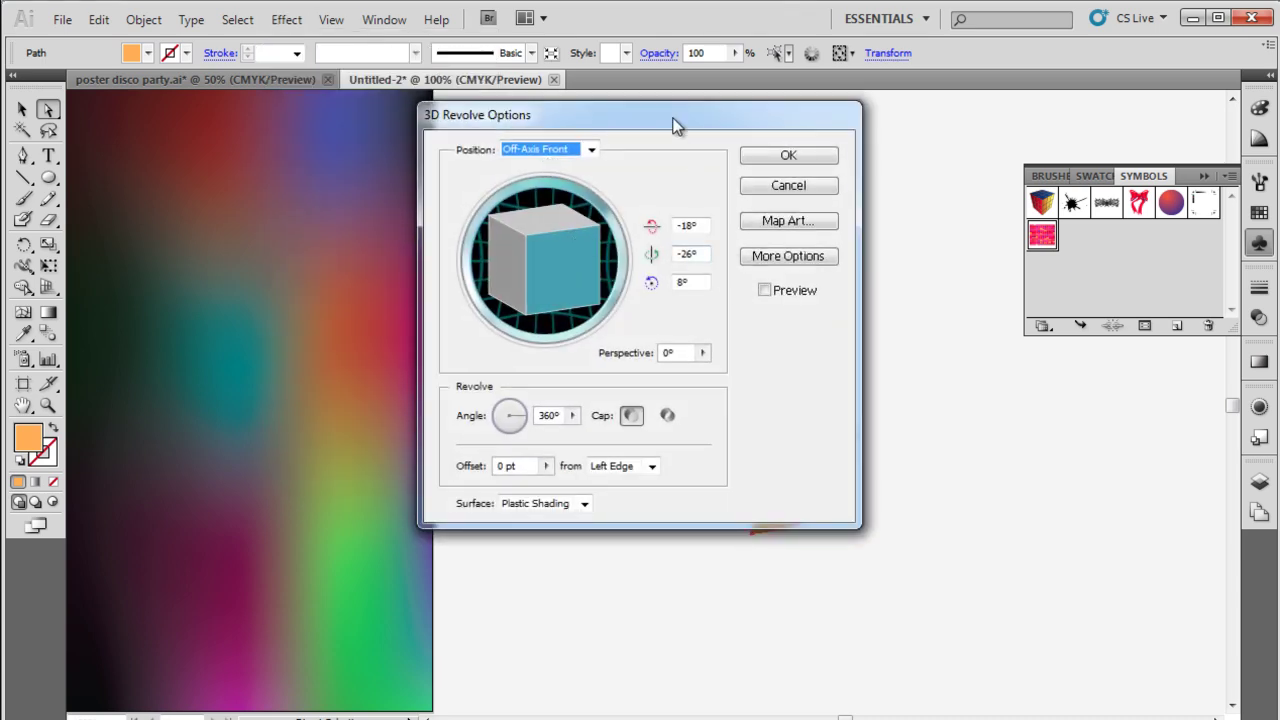
pyautogui.moveTo(675, 125); pyautogui.dragTo(417, 134)
pyautogui.click(507, 300)
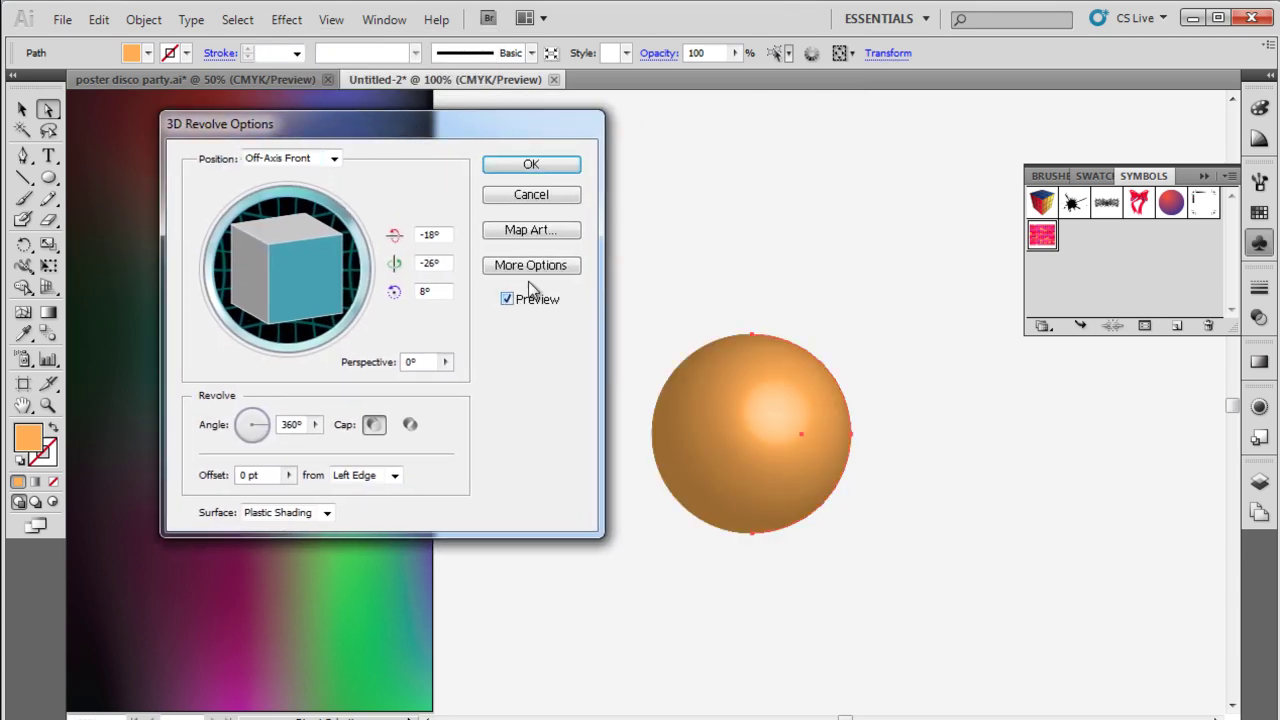
pyautogui.moveTo(345, 262)
pyautogui.mouseDown()
pyautogui.moveTo(302, 272)
pyautogui.moveTo(314, 246)
pyautogui.moveTo(334, 274)
pyautogui.mouseUp()
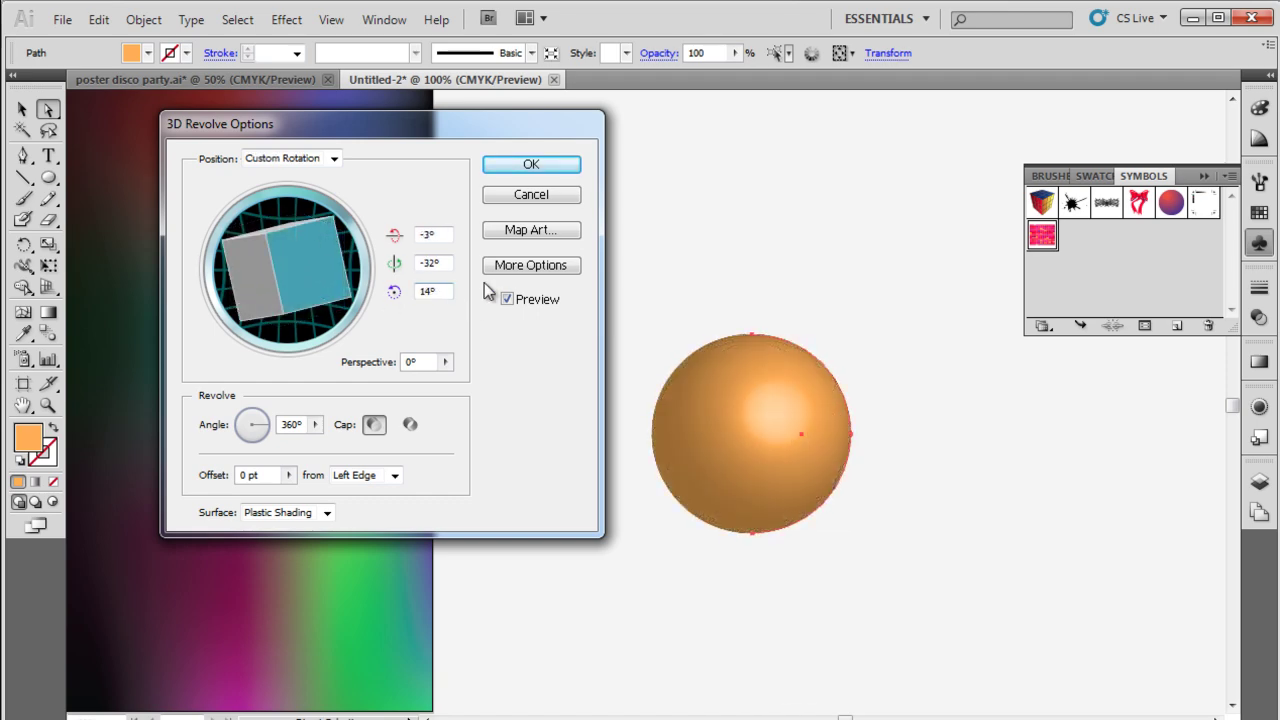
# - Map 'New Symbol' onto the sphere with Invisible Geometry and apply the 3D Revolve effect
pyautogui.click(506, 232)
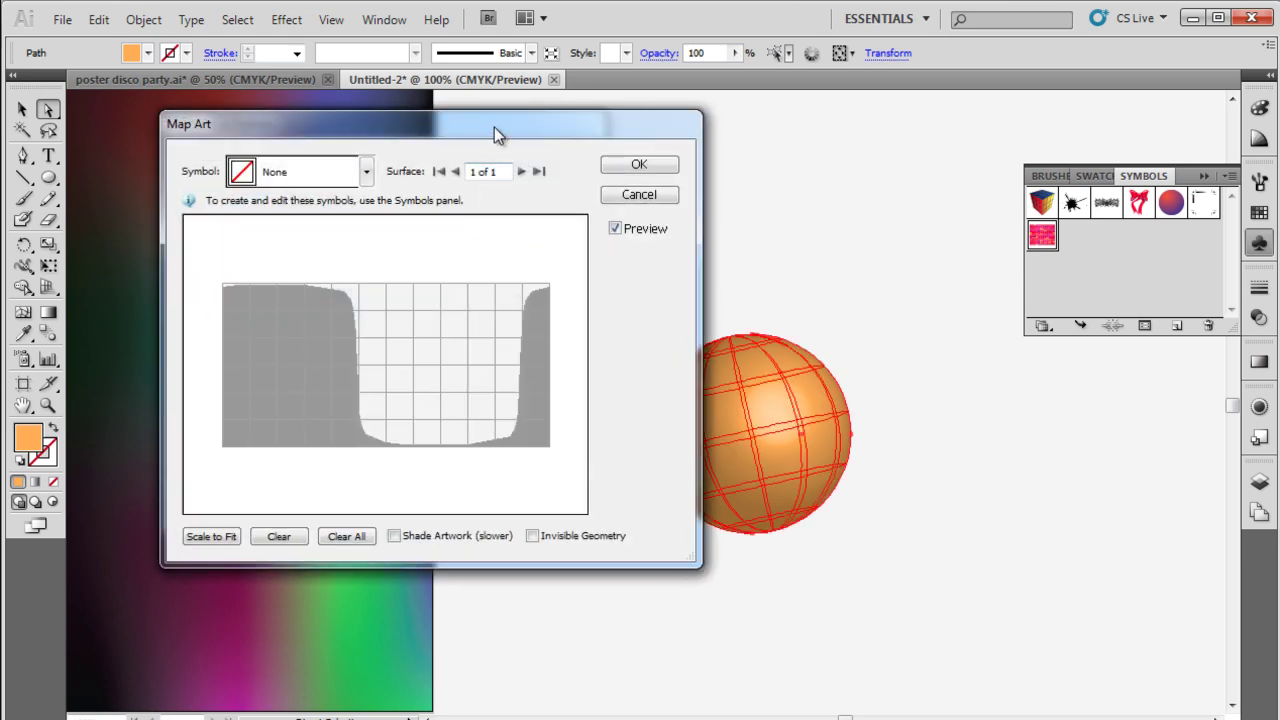
pyautogui.moveTo(494, 127); pyautogui.dragTo(431, 127)
pyautogui.click(304, 176)
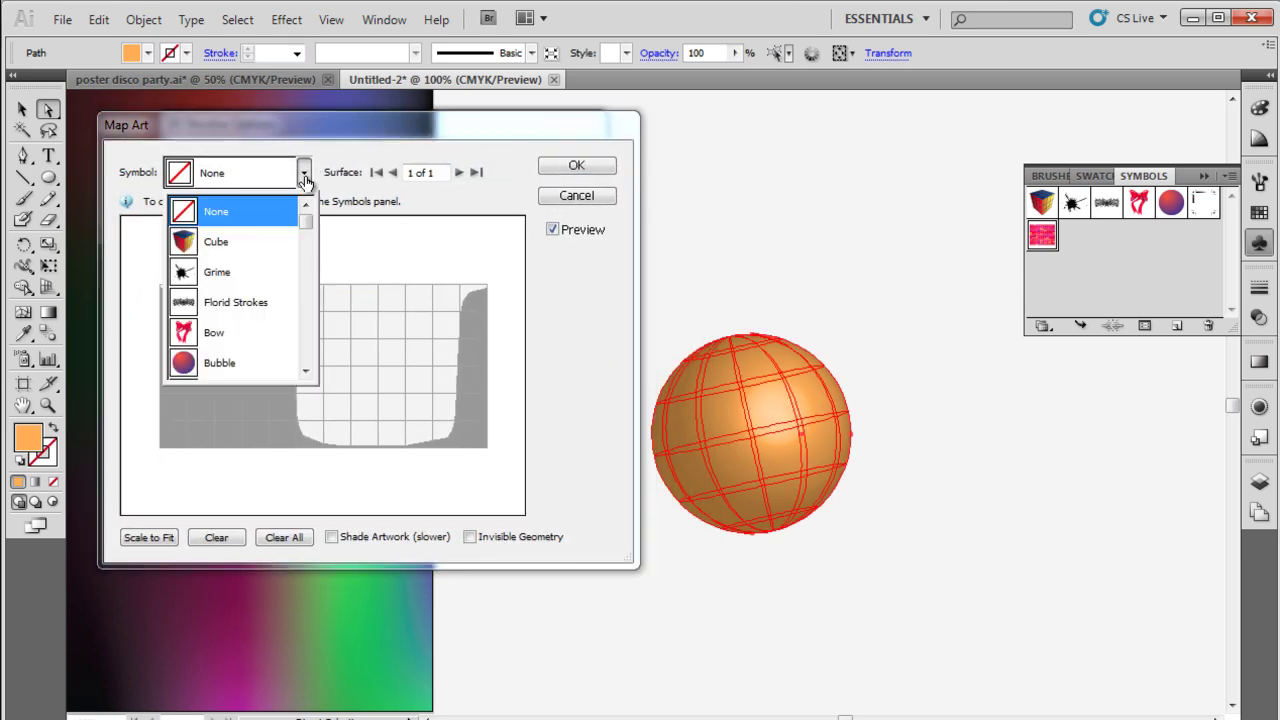
pyautogui.moveTo(305, 222); pyautogui.dragTo(380, 362)
pyautogui.click(266, 366)
pyautogui.click(469, 537)
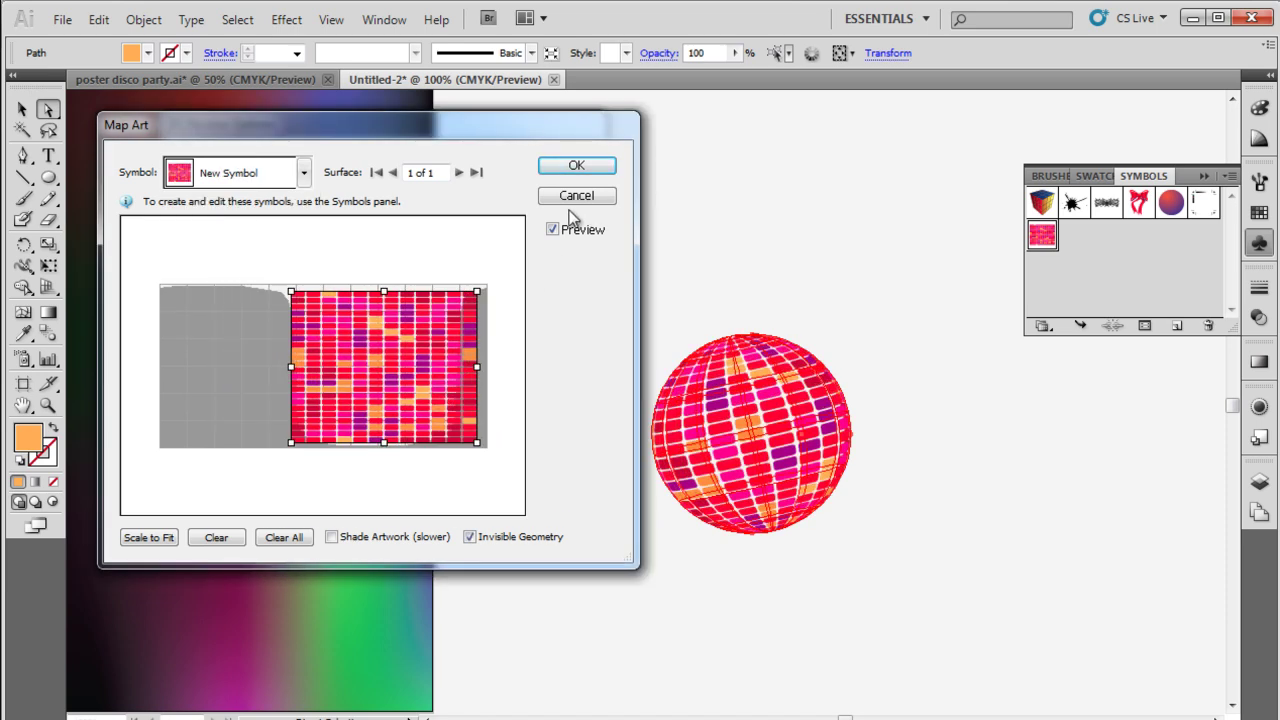
pyautogui.click(577, 168)
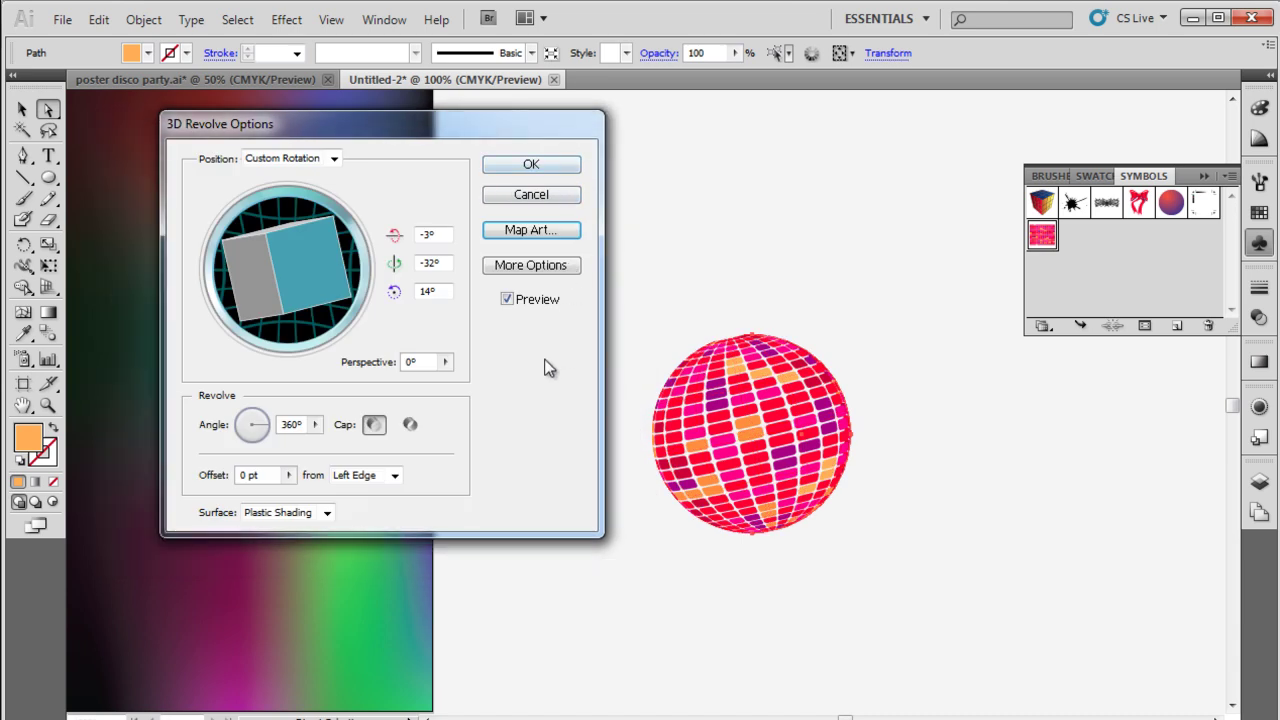
pyautogui.click(535, 172)
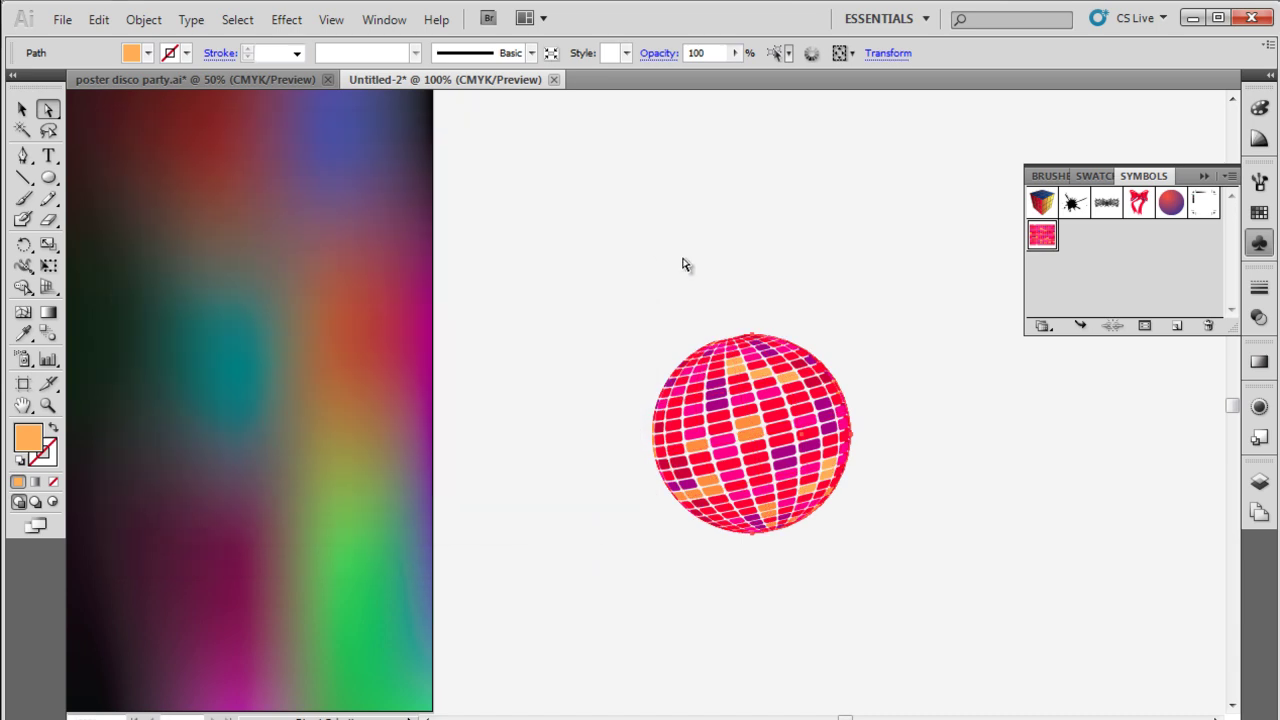
# - Draw a circle about 1.49 in wide over the ball and send it to the back
pyautogui.click(684, 264)
pyautogui.click(49, 178)
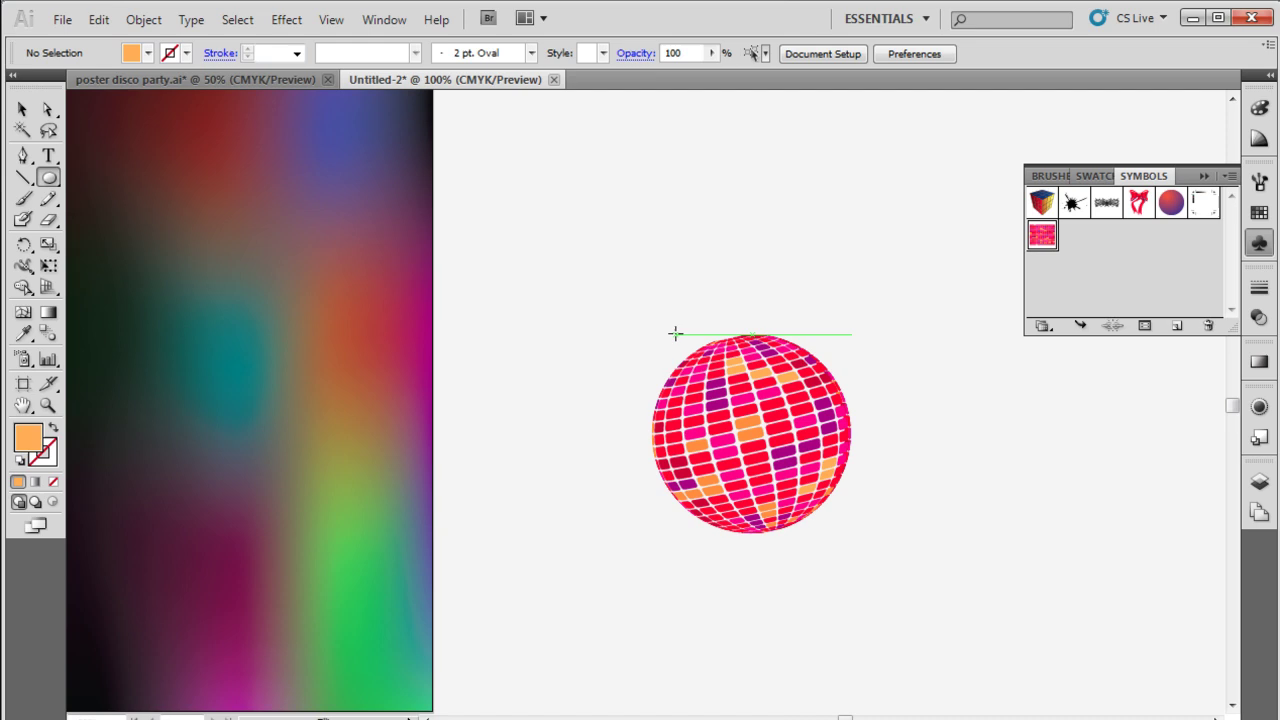
pyautogui.moveTo(633, 329); pyautogui.dragTo(832, 528)
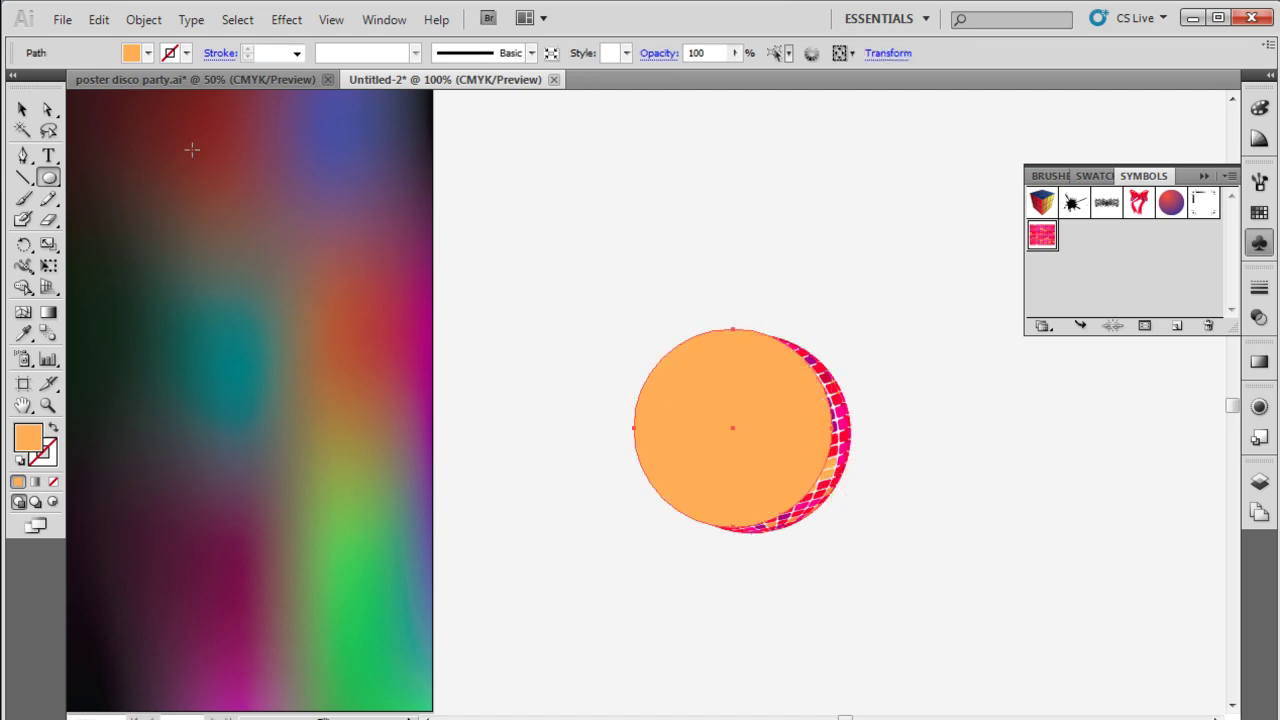
pyautogui.hotkey('ctrl', 'shift', '[')
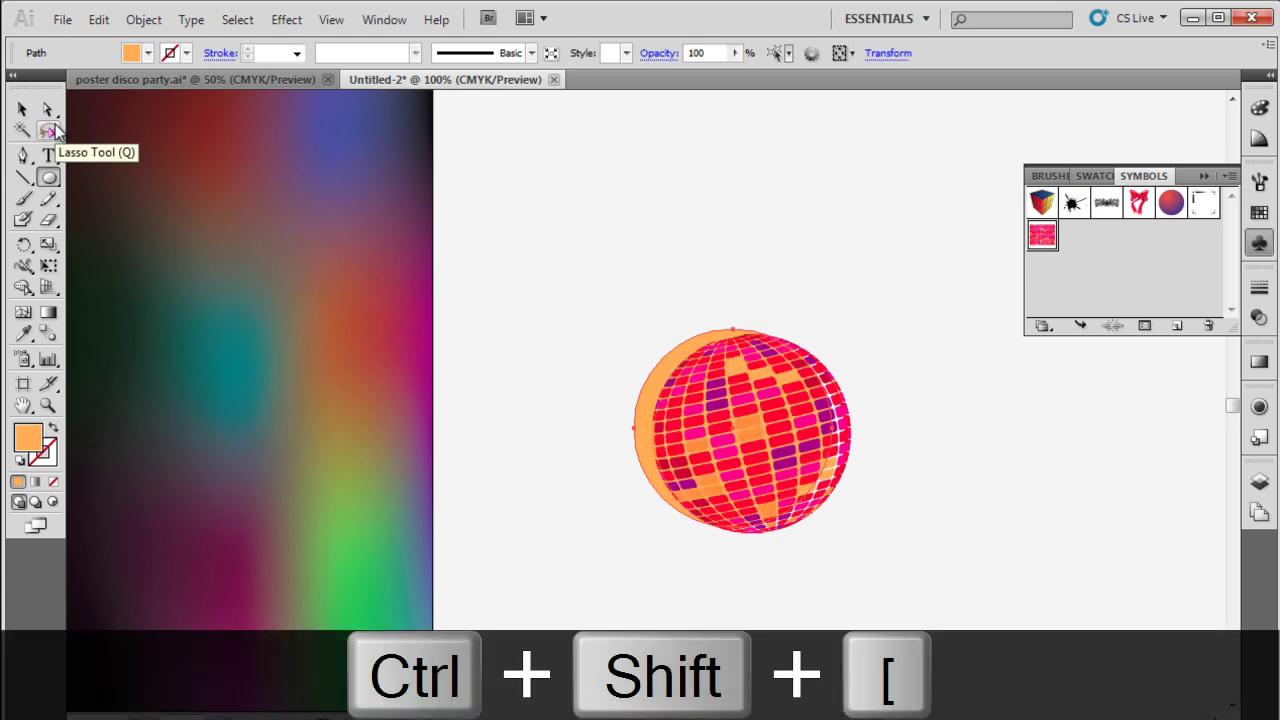
# - Center the circle behind the ball and fill it with a gradient adding light yellow and green (56.2%) stops
pyautogui.click(22, 109)
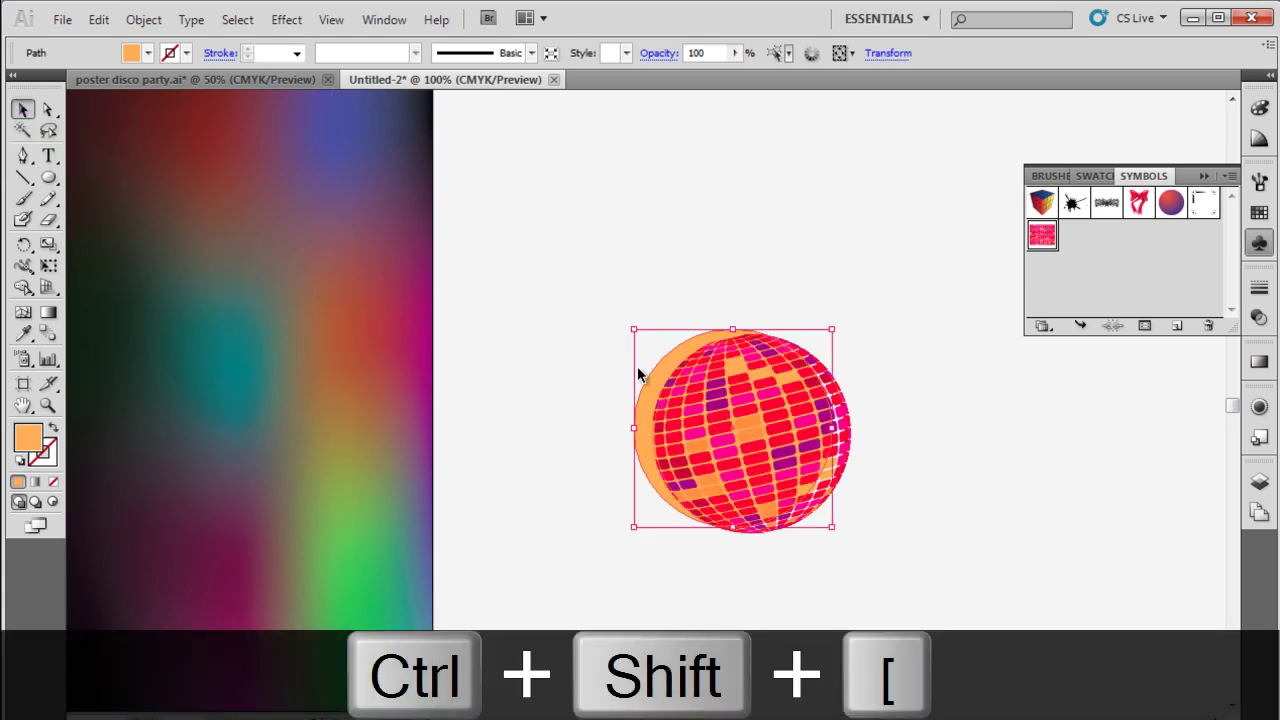
pyautogui.moveTo(657, 385); pyautogui.dragTo(675, 390)
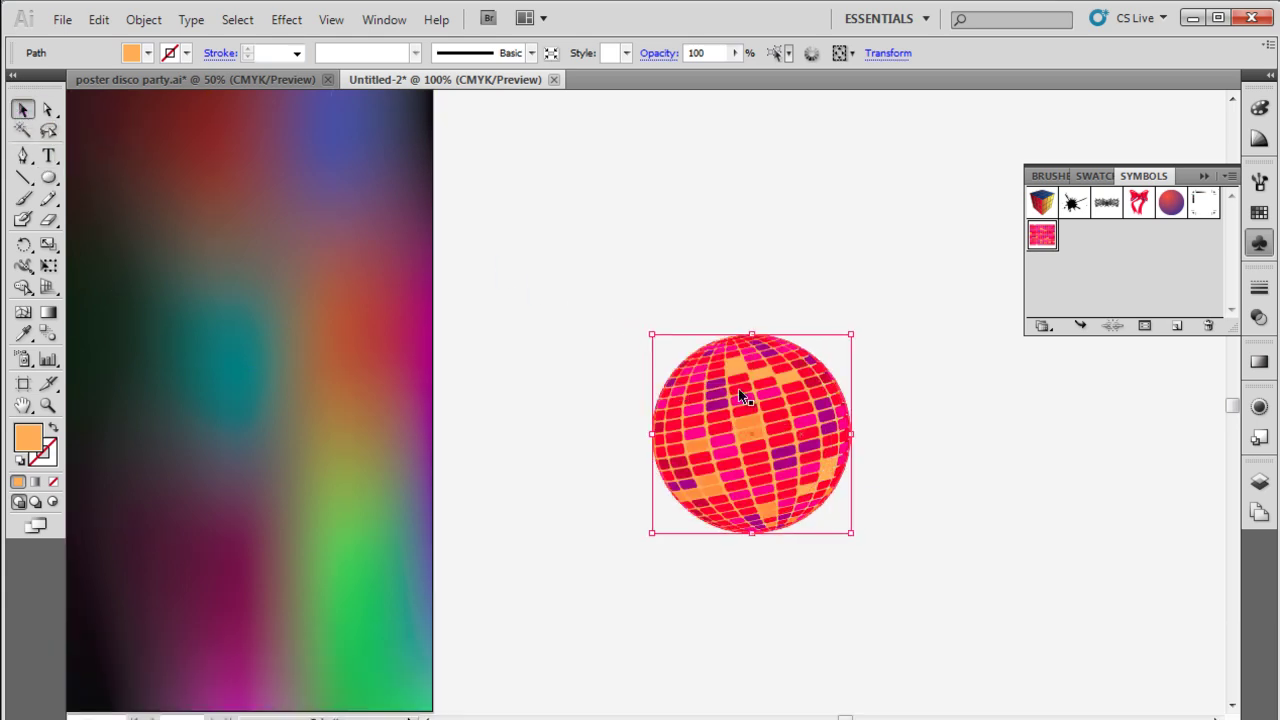
pyautogui.hotkey('ctrl', 'F9')
pyautogui.click(957, 342)
pyautogui.click(1259, 212)
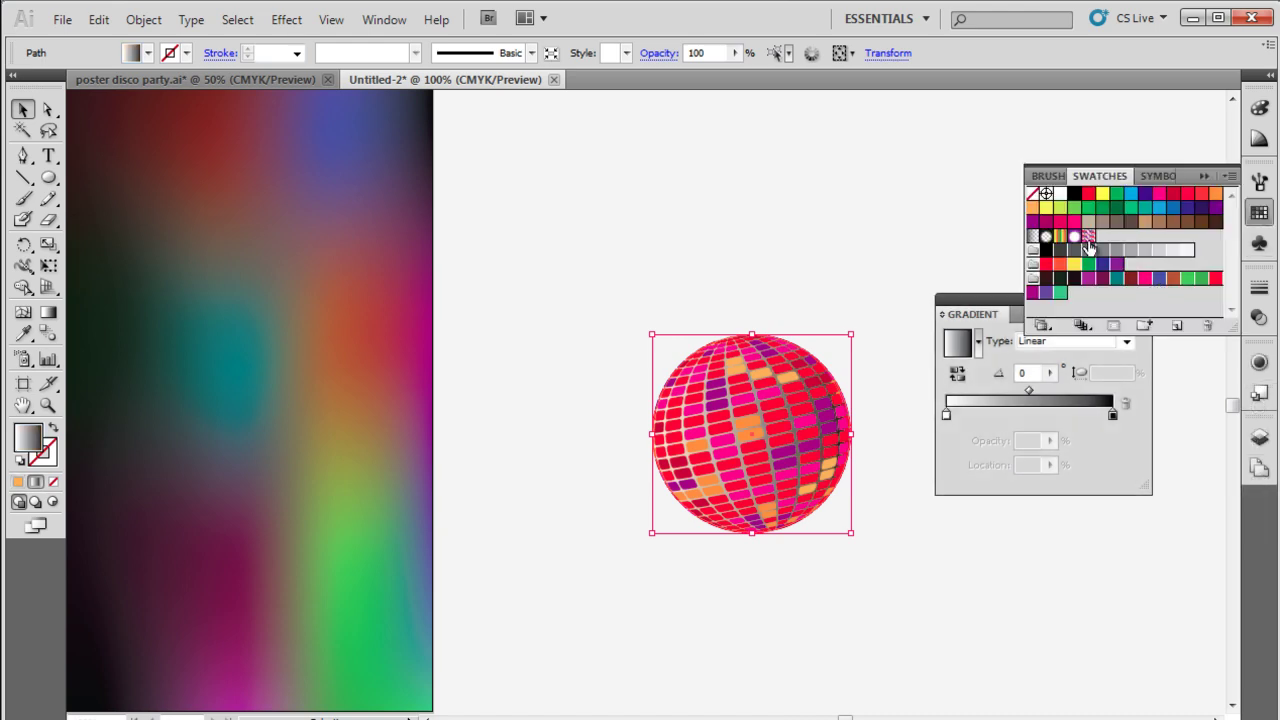
pyautogui.moveTo(1049, 209); pyautogui.dragTo(997, 415)
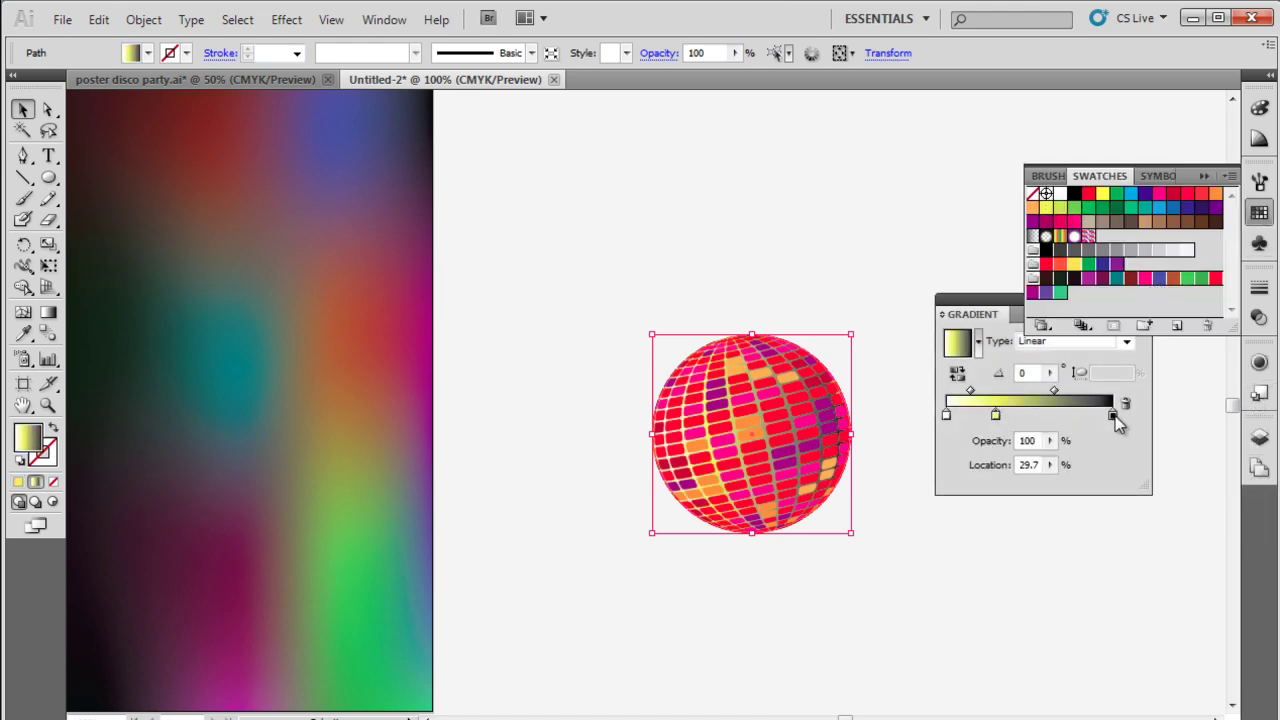
pyautogui.moveTo(1116, 207); pyautogui.dragTo(1038, 400)
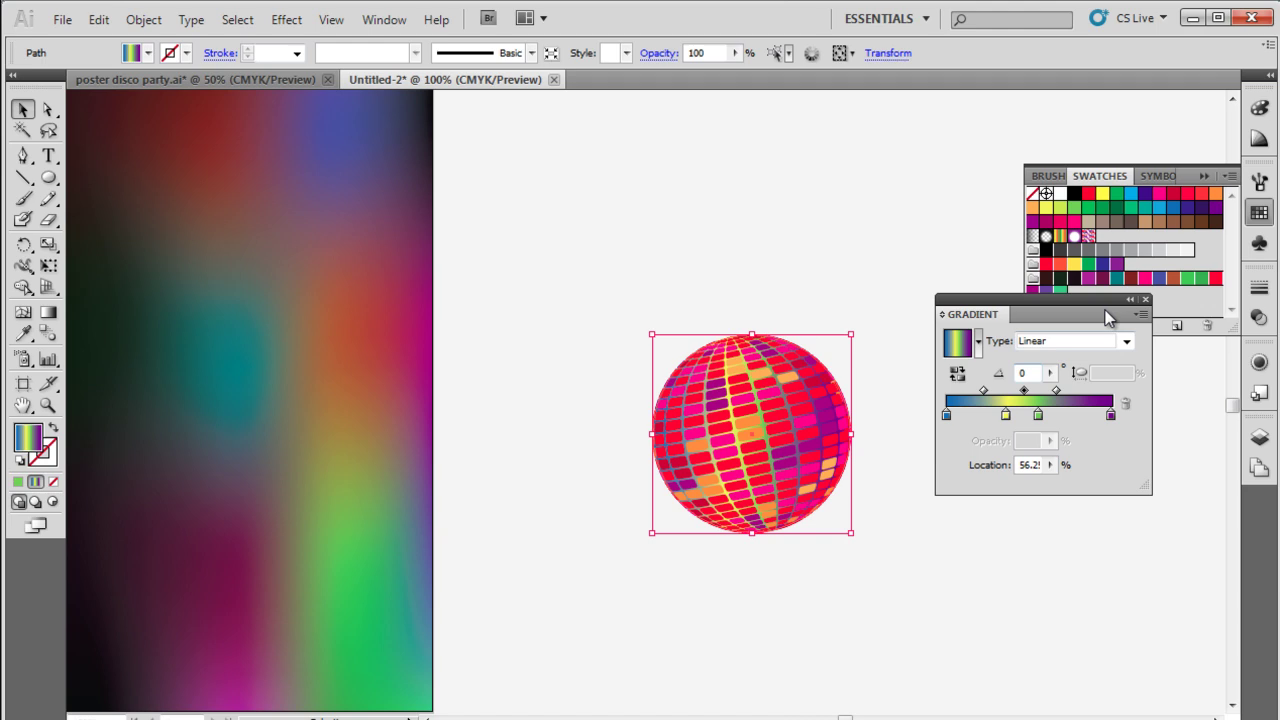
pyautogui.moveTo(1107, 316); pyautogui.dragTo(1250, 378)
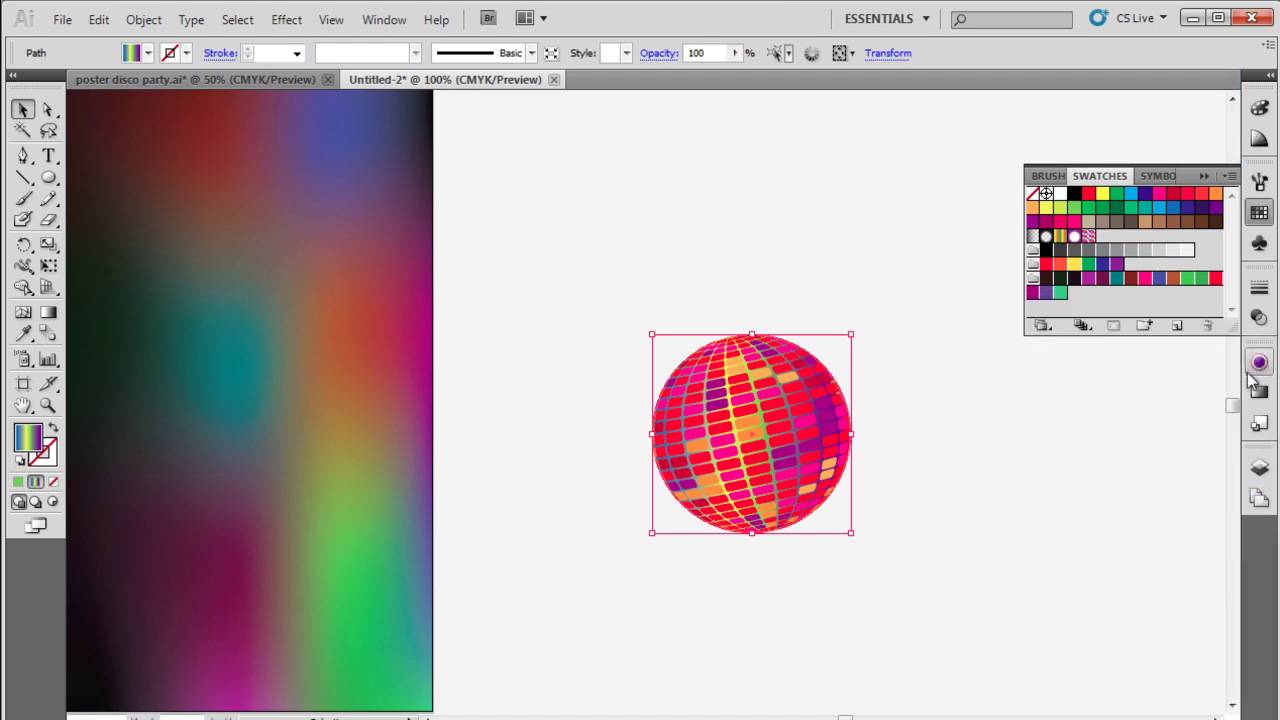
# - Zoom out to 66.67% and select the disco ball
pyautogui.click(960, 426)
pyautogui.hotkey('ctrl', '-')
pyautogui.click(711, 397)
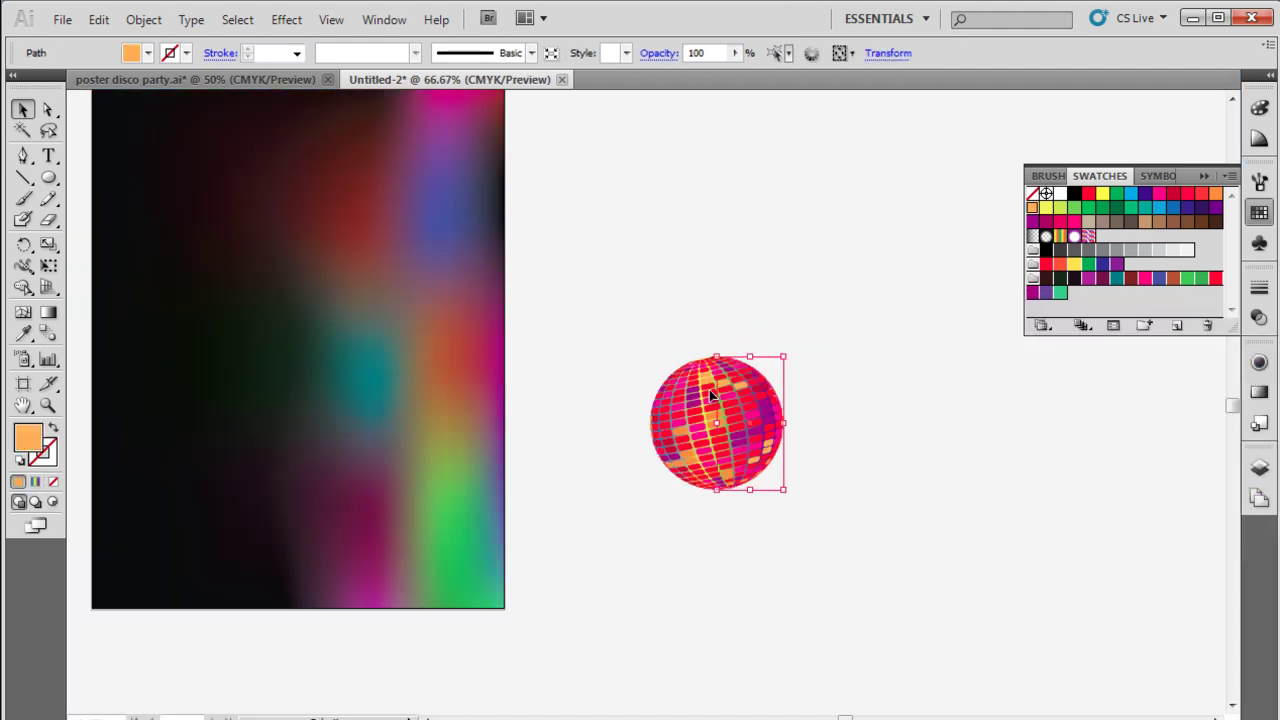
# - Expand the disco ball's appearance, ungroup it, and enter its group for editing
pyautogui.click(141, 19)
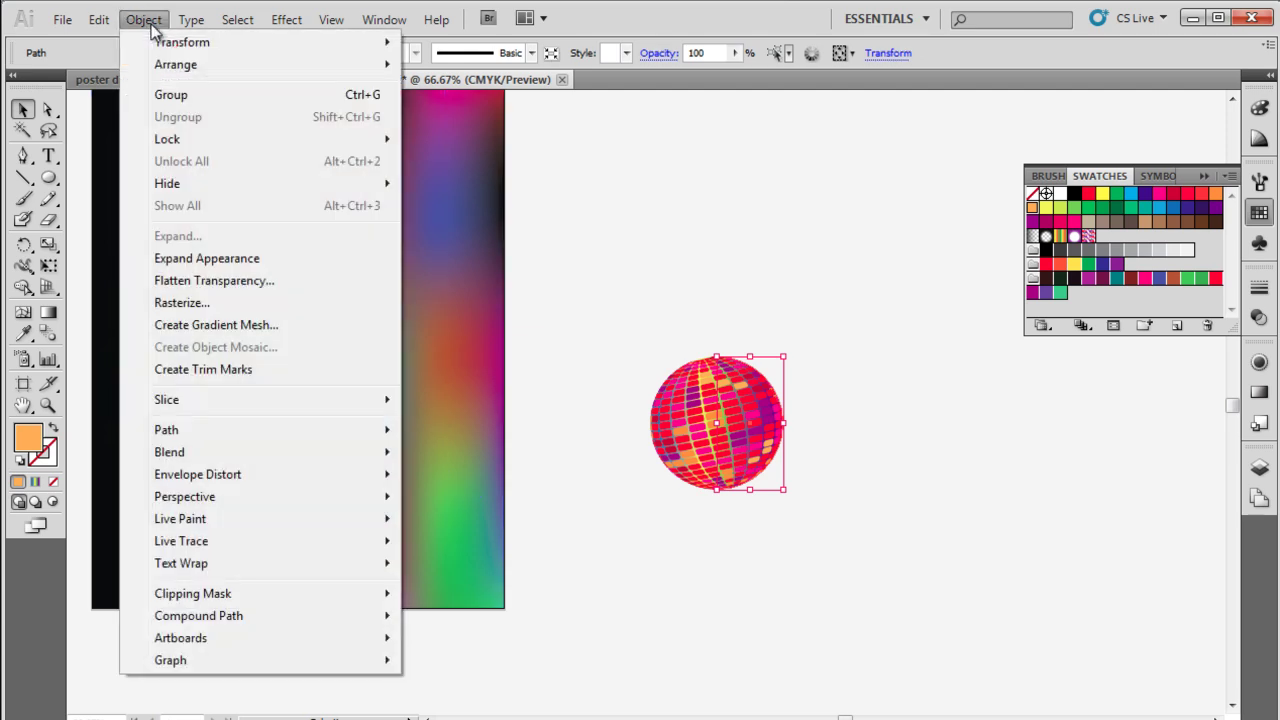
pyautogui.click(206, 258)
pyautogui.click(628, 303)
pyautogui.click(712, 394)
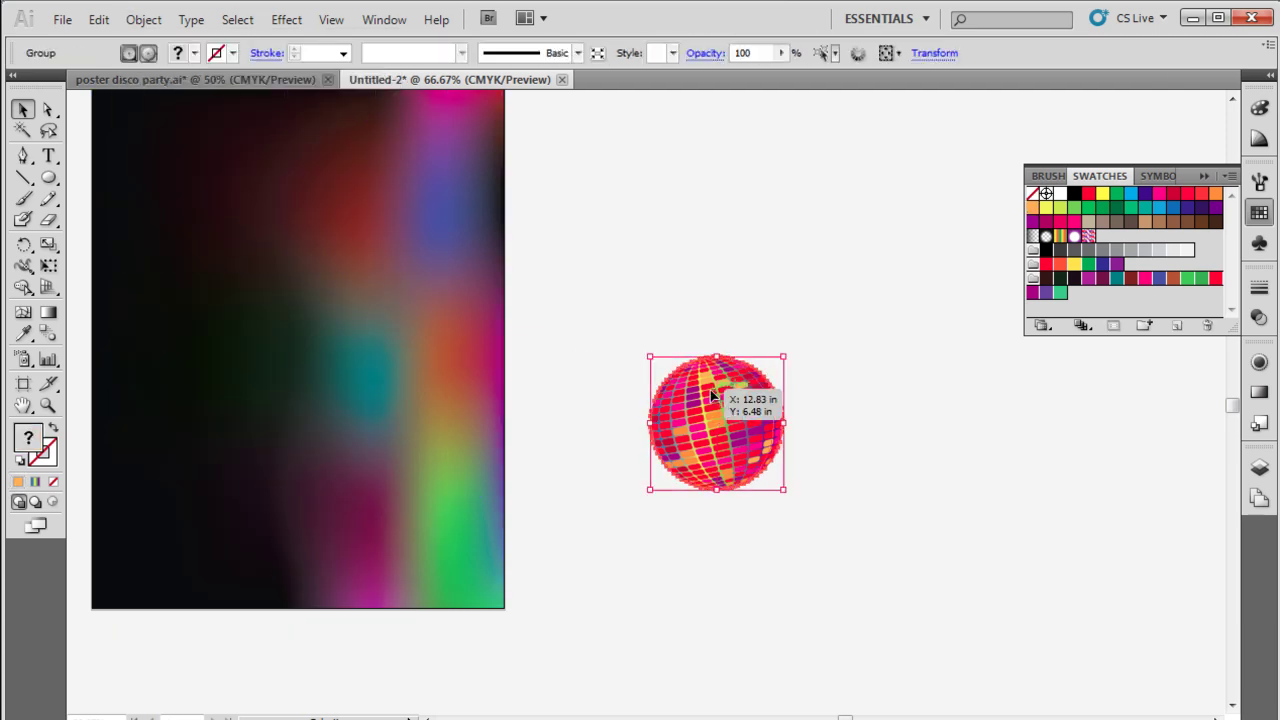
pyautogui.rightClick(712, 394)
pyautogui.click(791, 510)
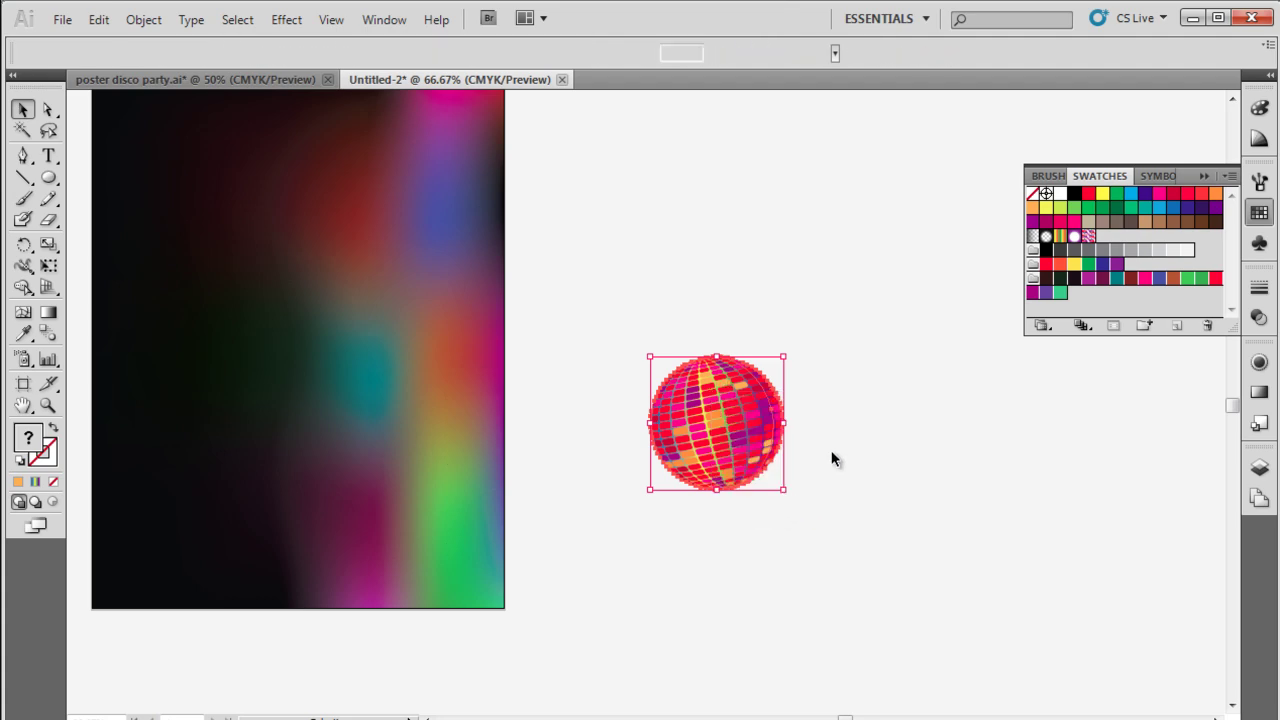
pyautogui.doubleClick(710, 395)
# - Recolour a cluster of tiles at the ball's top pale yellow as a highlight
pyautogui.hotkey('ctrl', '+')
pyautogui.hotkey('ctrl', '+')
pyautogui.click(822, 343)
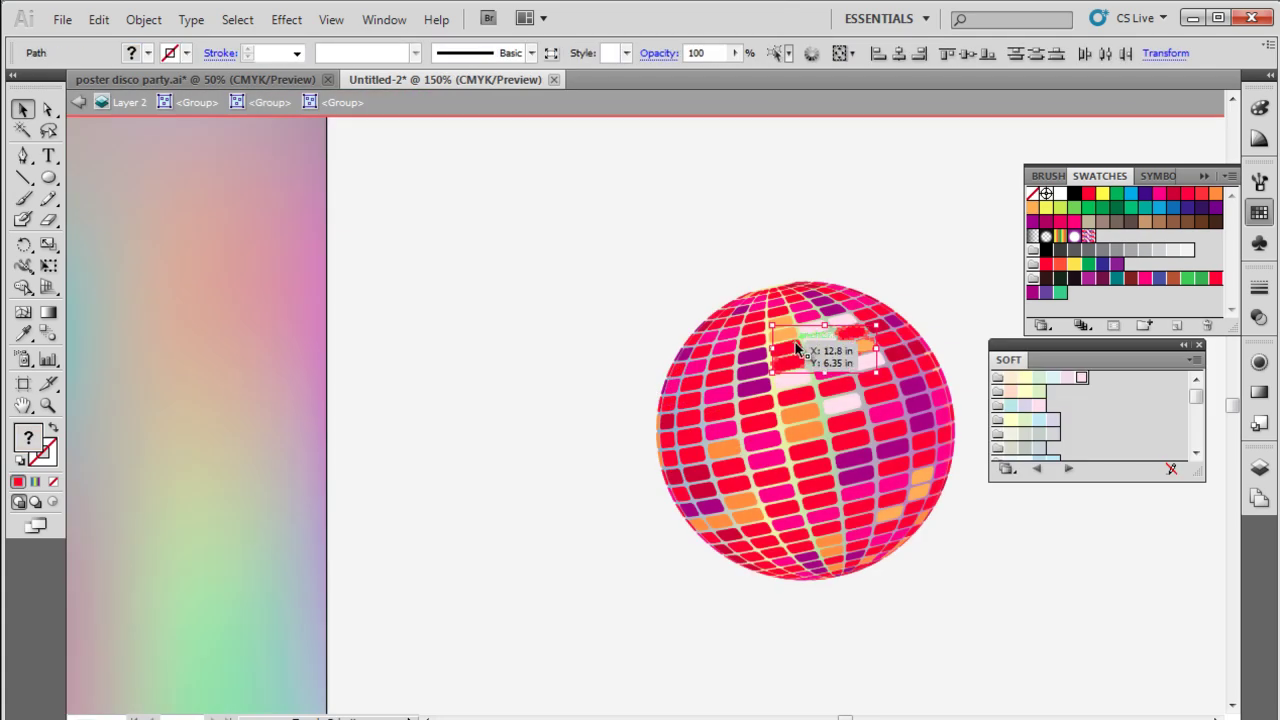
pyautogui.keyDown('shift'); pyautogui.click(800, 334); pyautogui.keyUp('shift')
pyautogui.click(1025, 379)
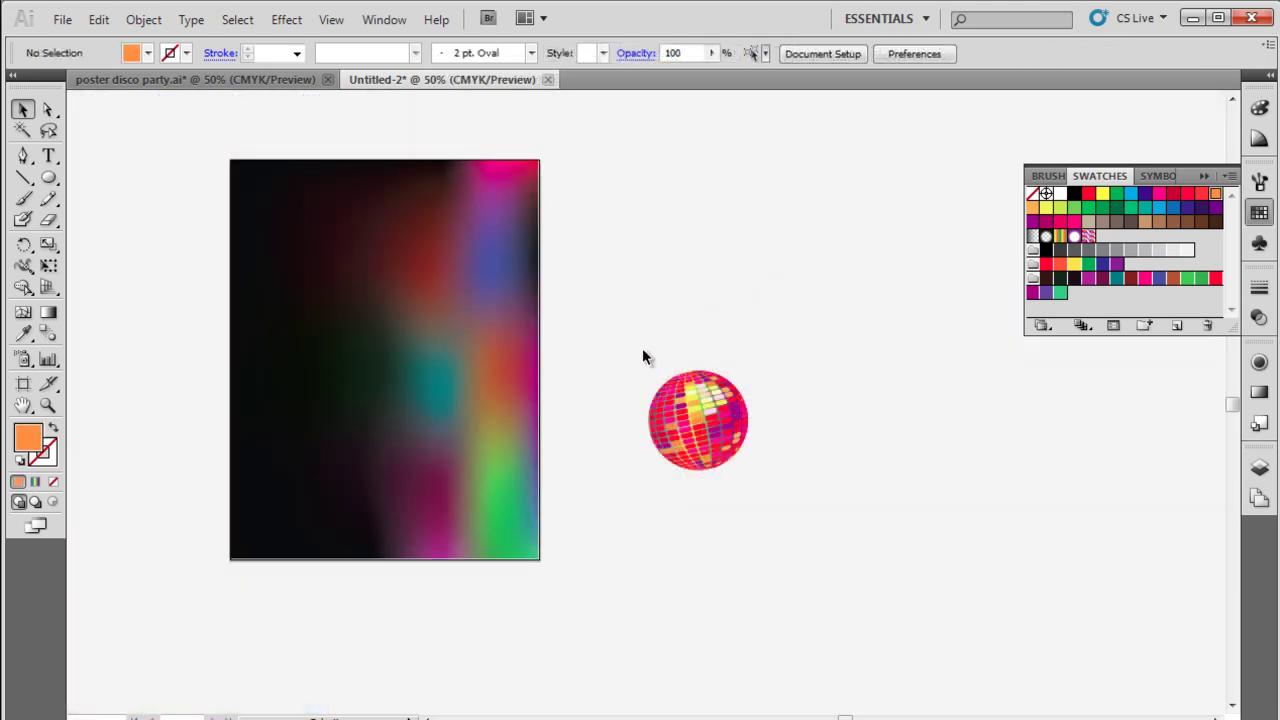
# - Group all parts of the disco ball and move it onto the poster's upper left
pyautogui.moveTo(643, 357); pyautogui.dragTo(774, 483)
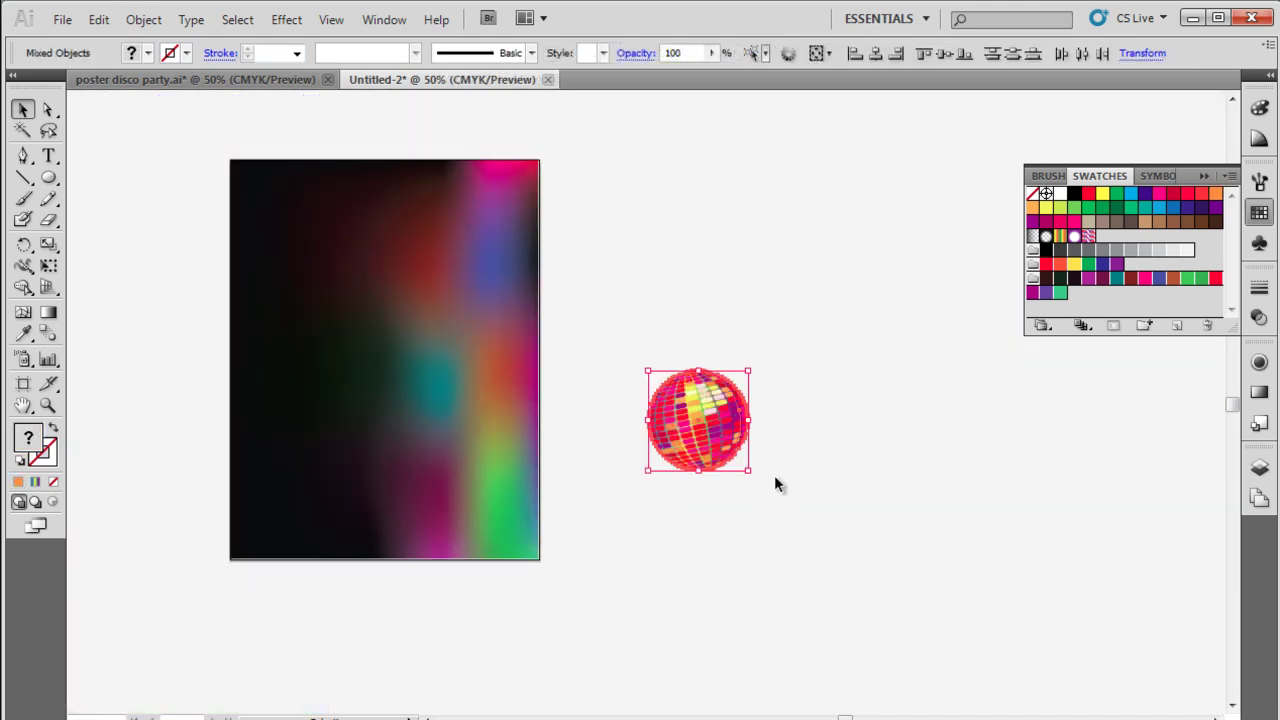
pyautogui.hotkey('ctrl', 'g')
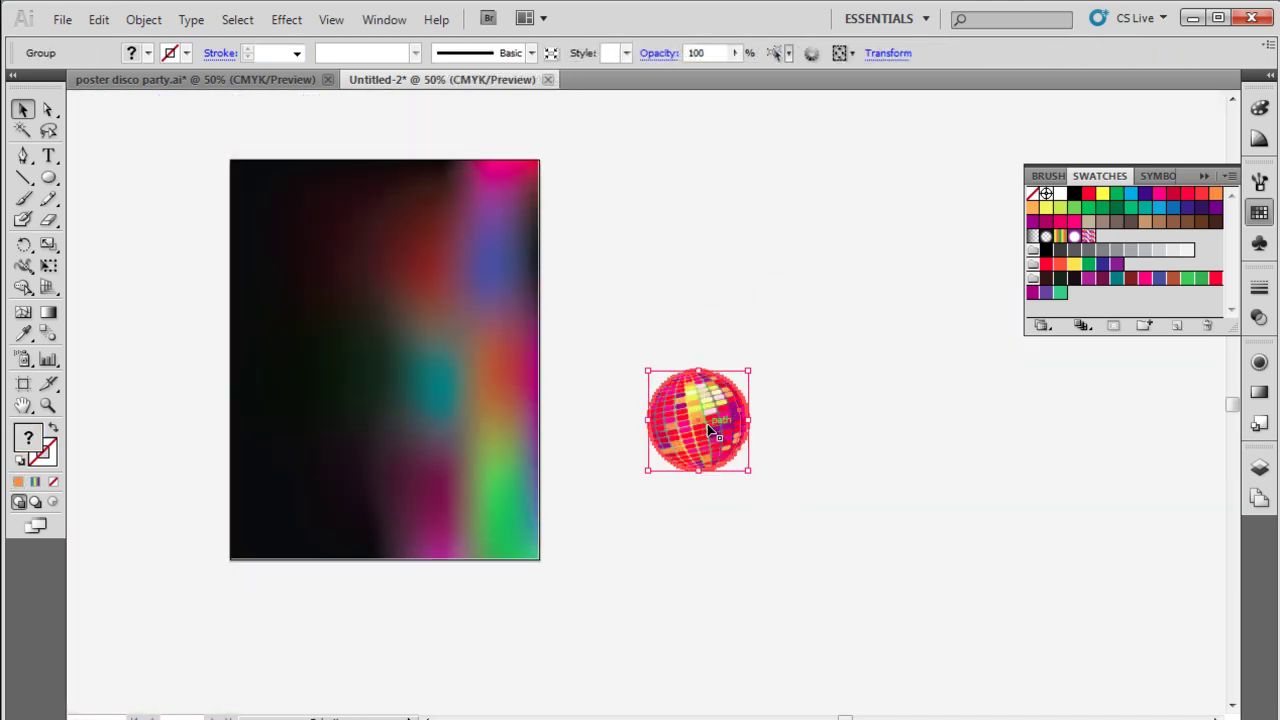
pyautogui.moveTo(704, 431); pyautogui.dragTo(318, 296)
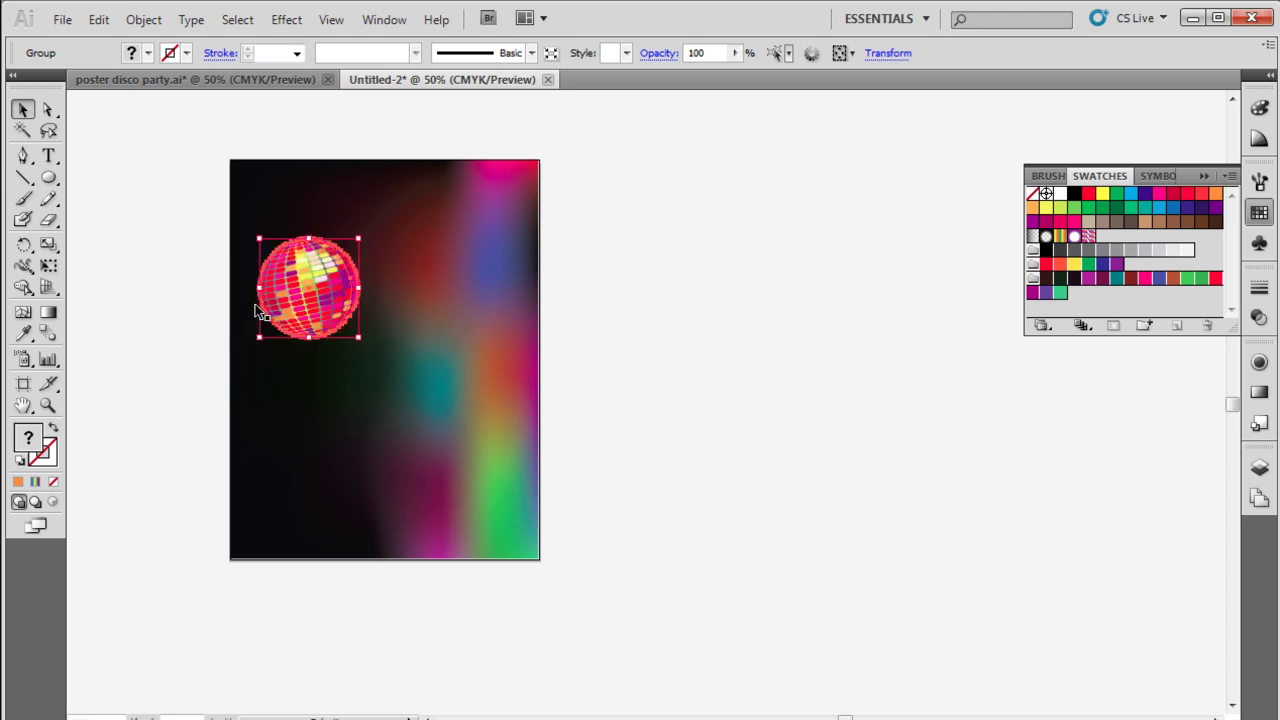
pyautogui.click(174, 318)
# - Draw a string with the Pen from the poster's top edge down to the disco ball
pyautogui.press('p')
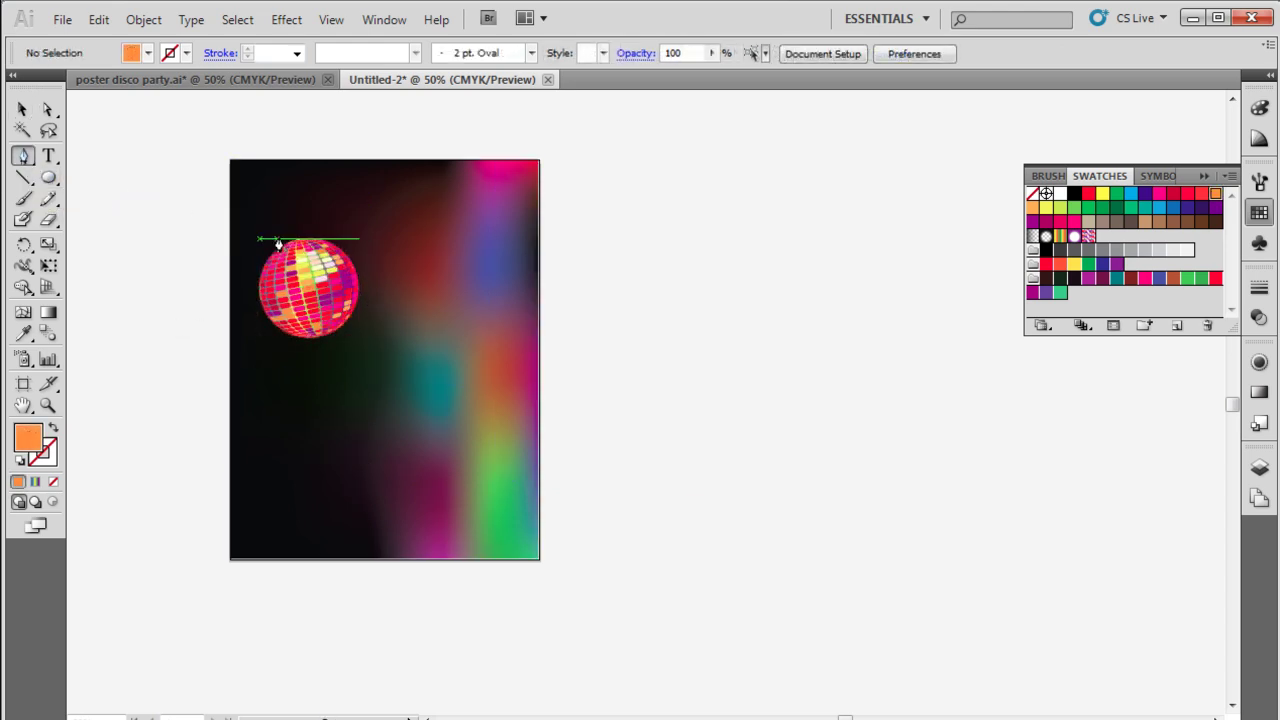
pyautogui.keyDown('ctrl'); pyautogui.click(300, 166); pyautogui.keyUp('ctrl')
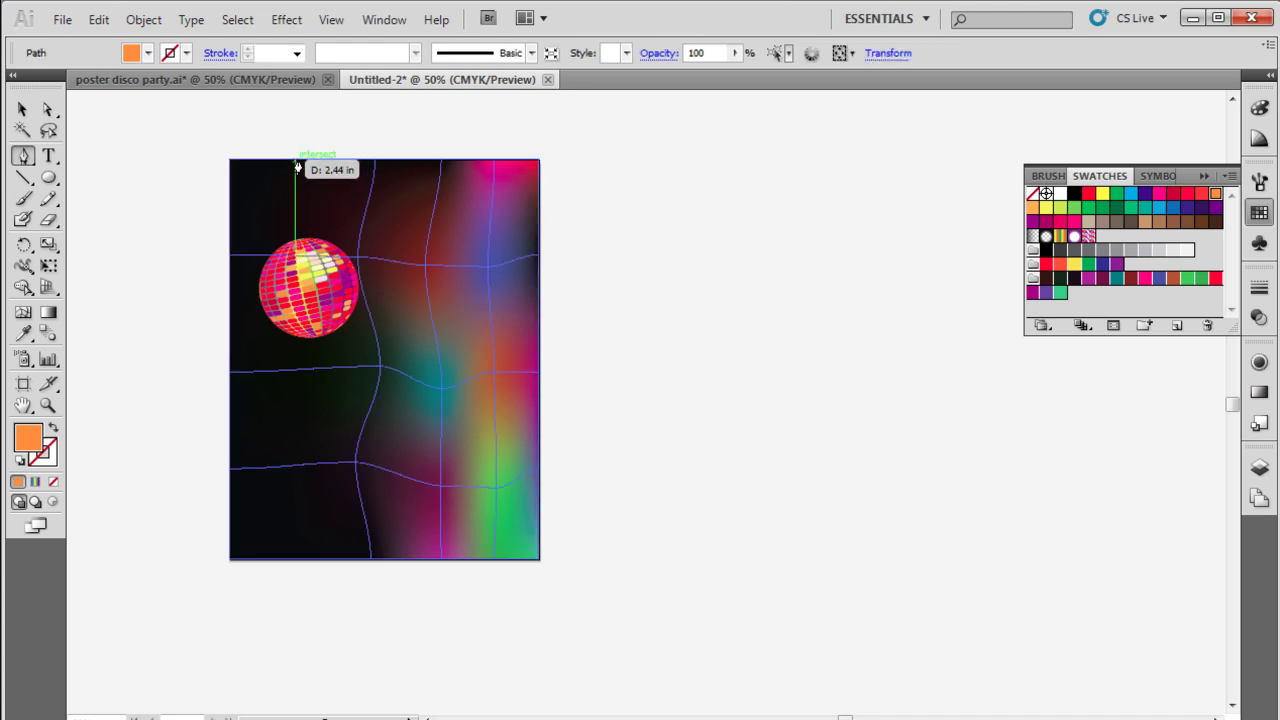
pyautogui.moveTo(298, 160); pyautogui.dragTo(296, 257)
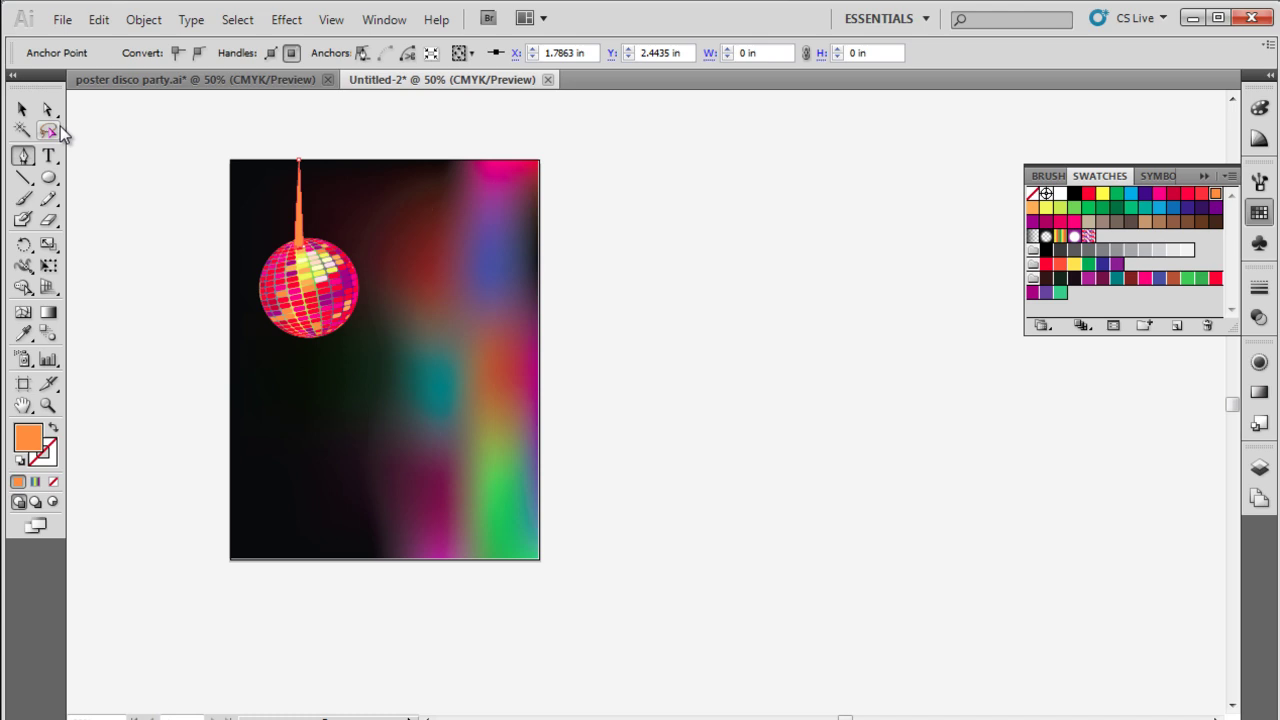
# - Duplicate the string and disco ball to the right, then stretch the copy's string up to the top edge
pyautogui.click(22, 110)
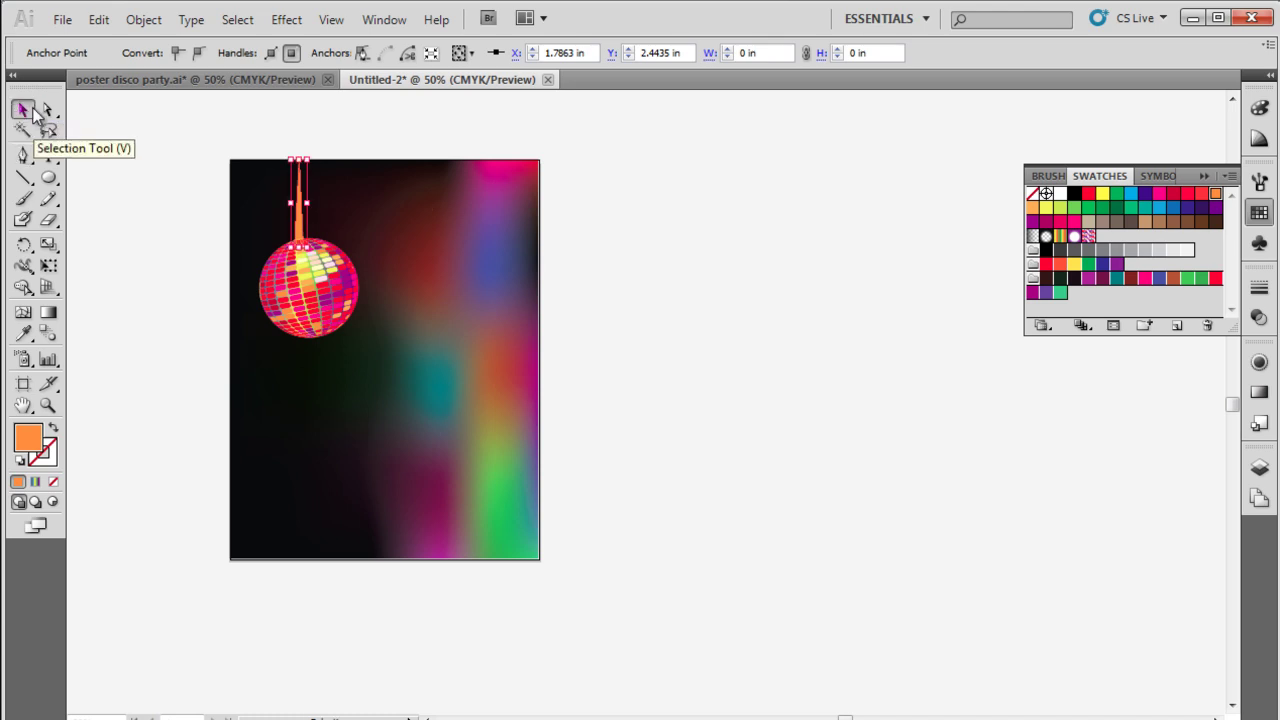
pyautogui.keyDown('shift'); pyautogui.click(312, 286); pyautogui.keyUp('shift')
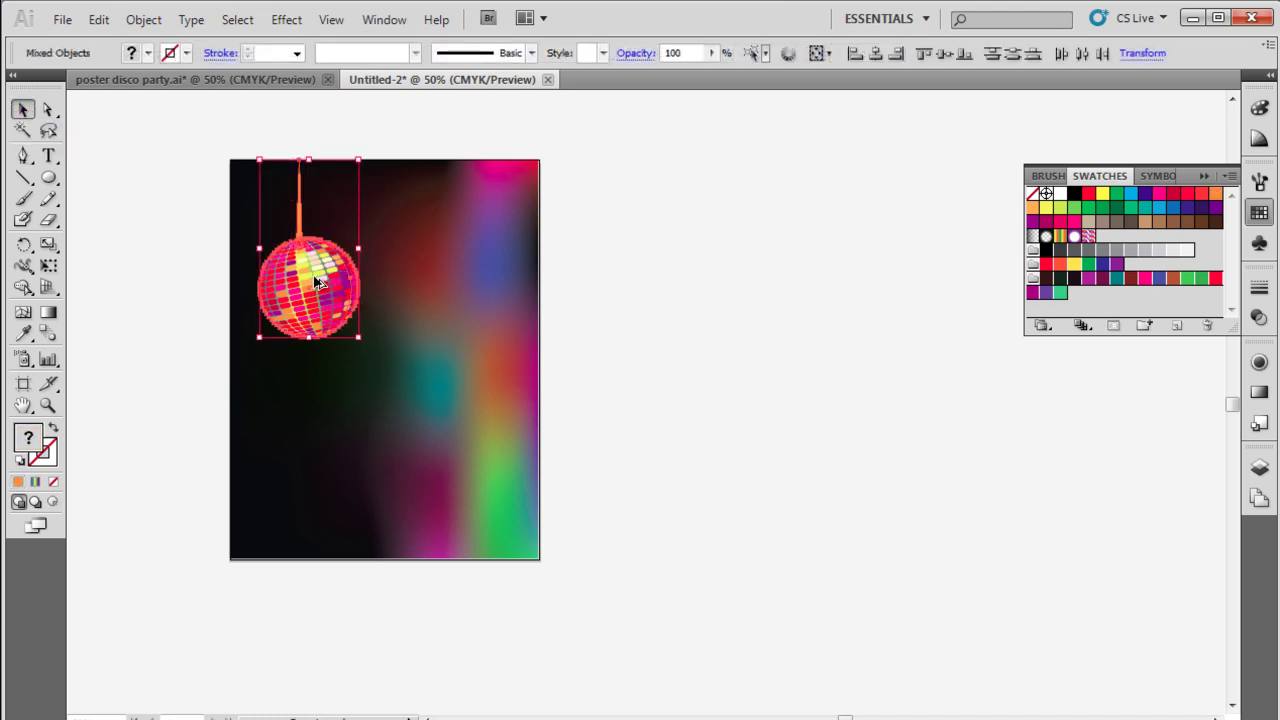
pyautogui.moveTo(312, 286); pyautogui.dragTo(371, 293)
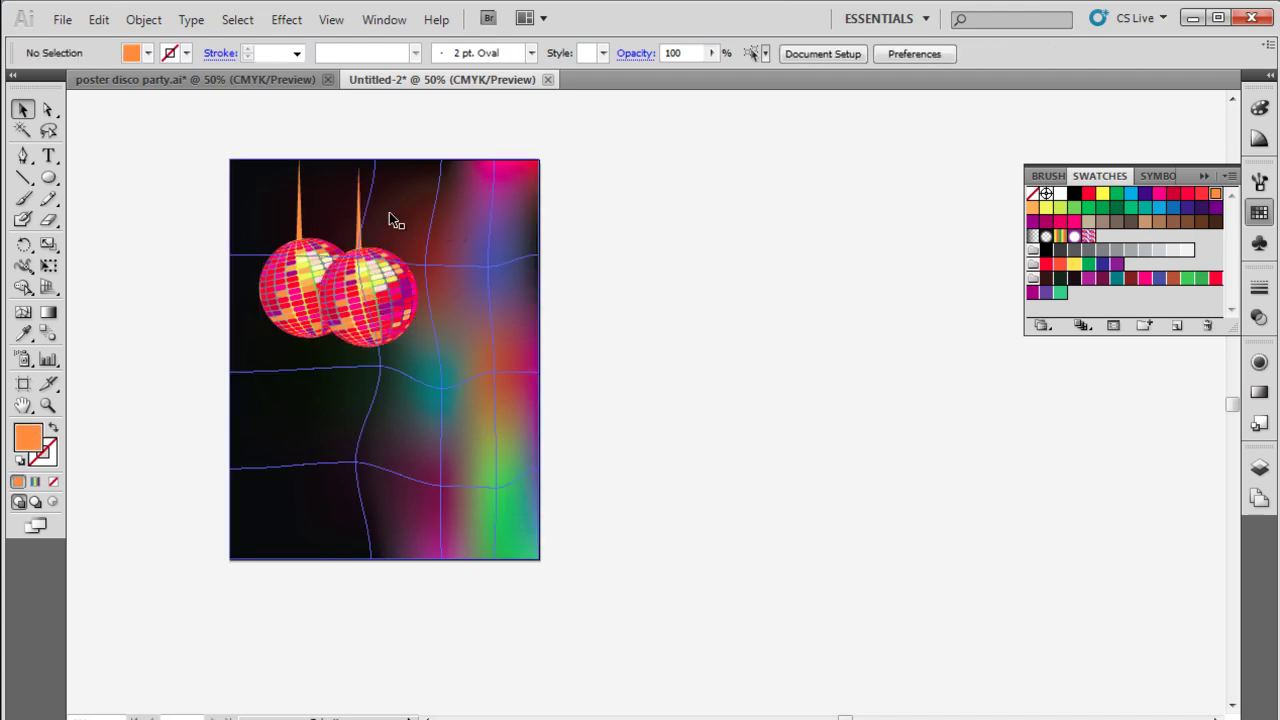
pyautogui.click(358, 205)
pyautogui.moveTo(359, 171); pyautogui.dragTo(361, 156)
# - Scroll the 4-designer color paint splatter vector page down to its preview image
pyautogui.click(607, 258)
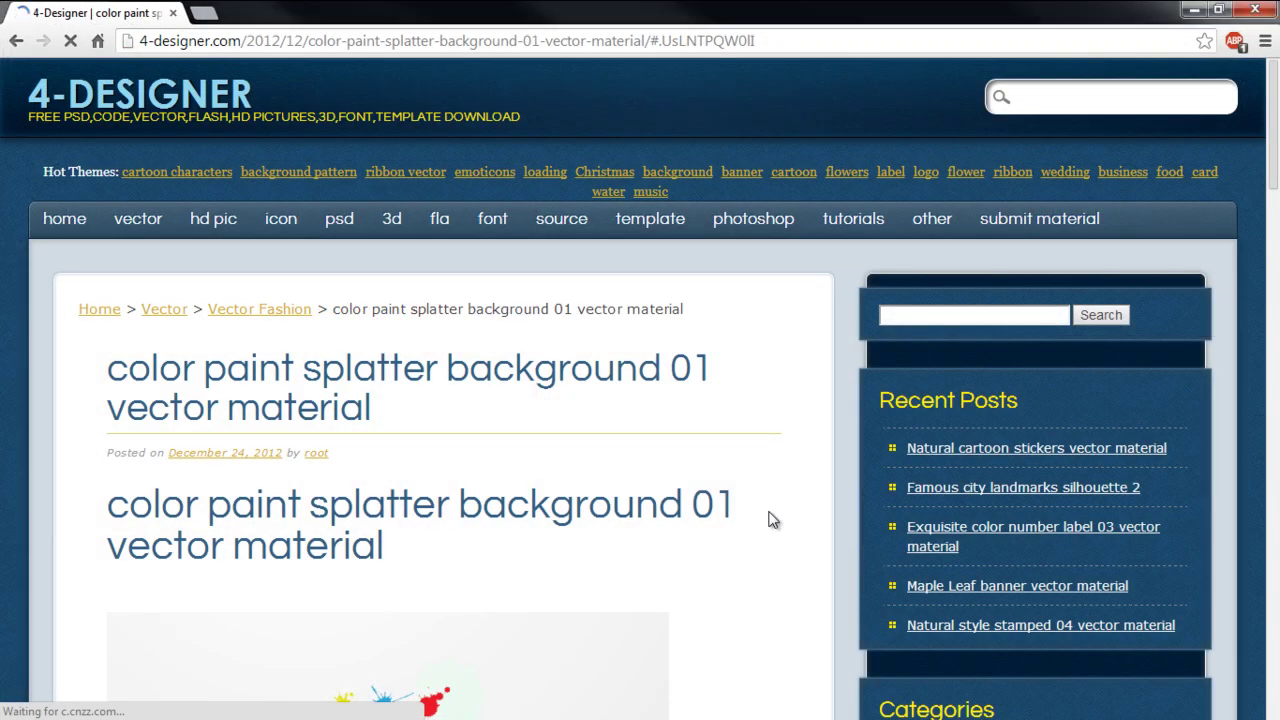
pyautogui.scroll(-7, 772, 519)
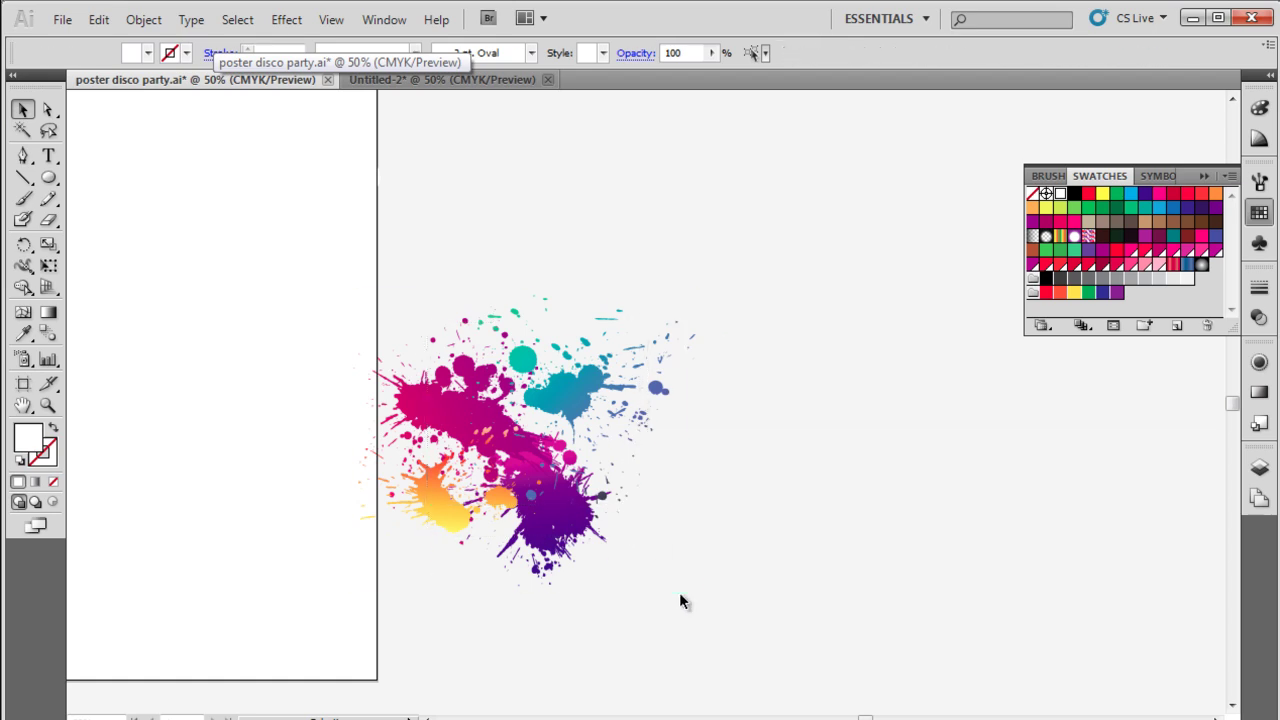
# - Select all the splatter artwork and paste it into the disco poster document
pyautogui.hotkey('ctrl', 'a')
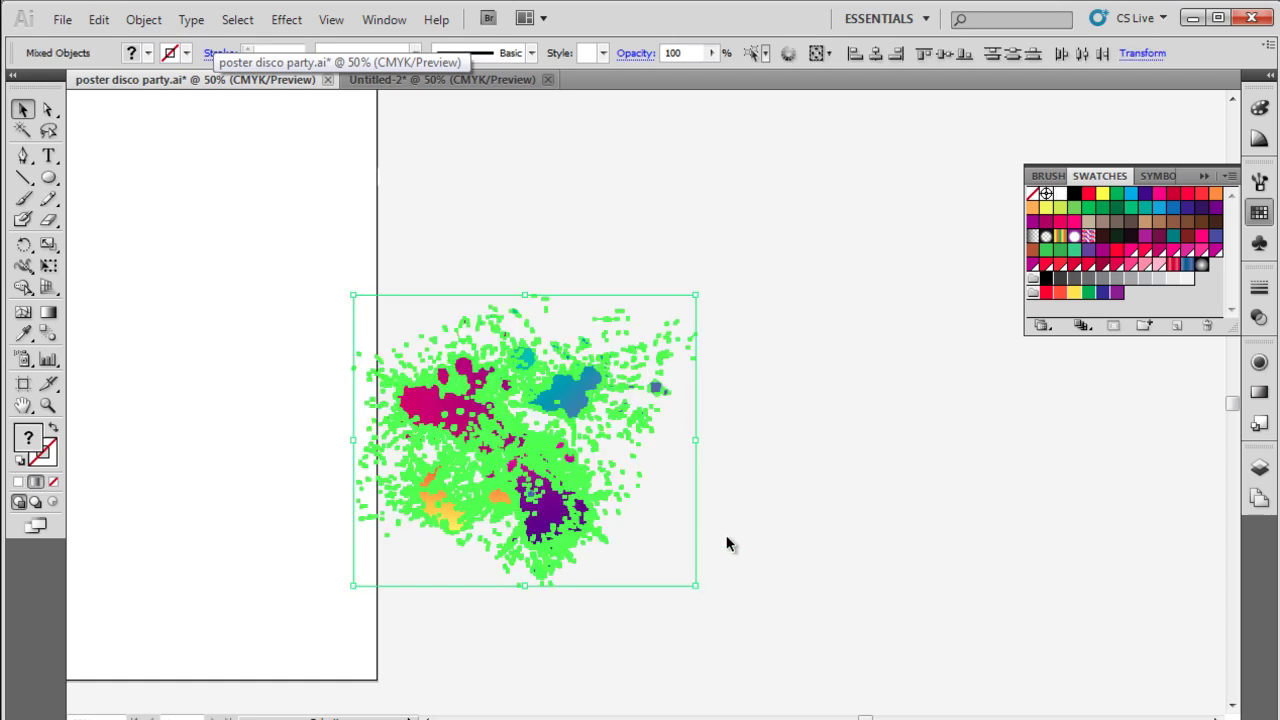
pyautogui.click(405, 80)
pyautogui.hotkey('ctrl', 'v')
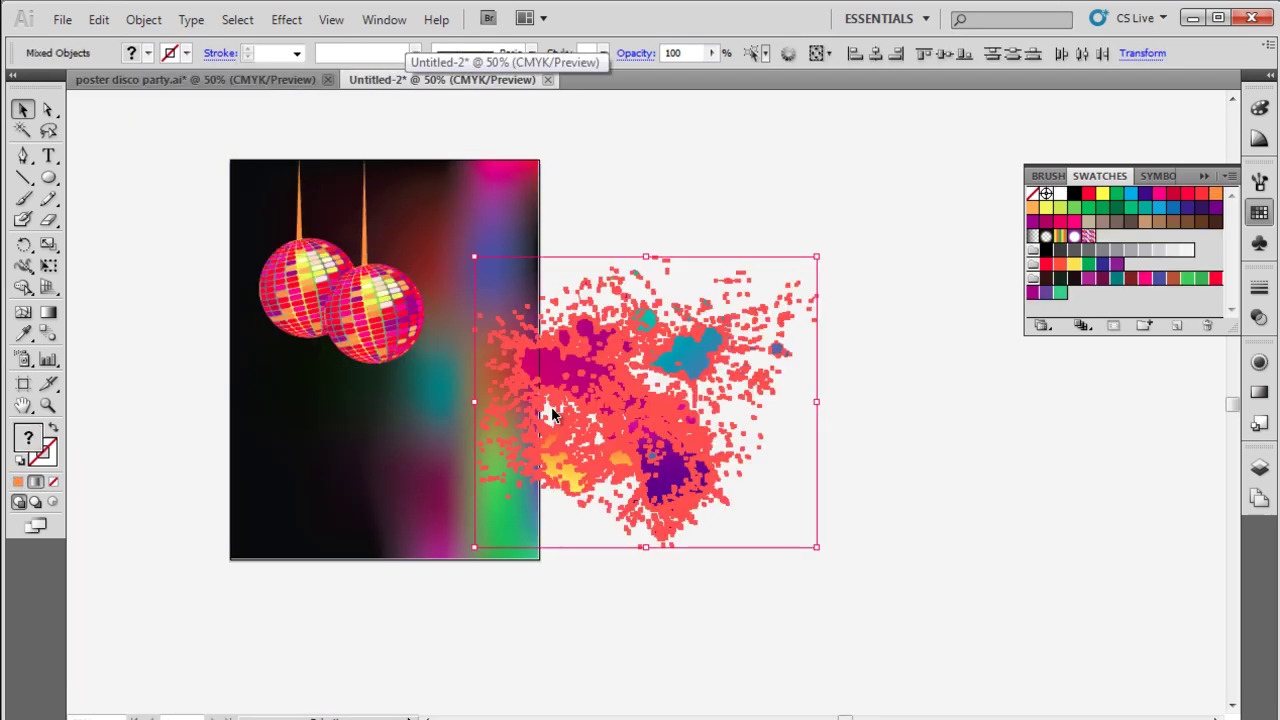
# - Move and tilt the splatter onto the poster's left side behind the disco balls
pyautogui.click(818, 315)
pyautogui.moveTo(608, 371); pyautogui.dragTo(252, 362)
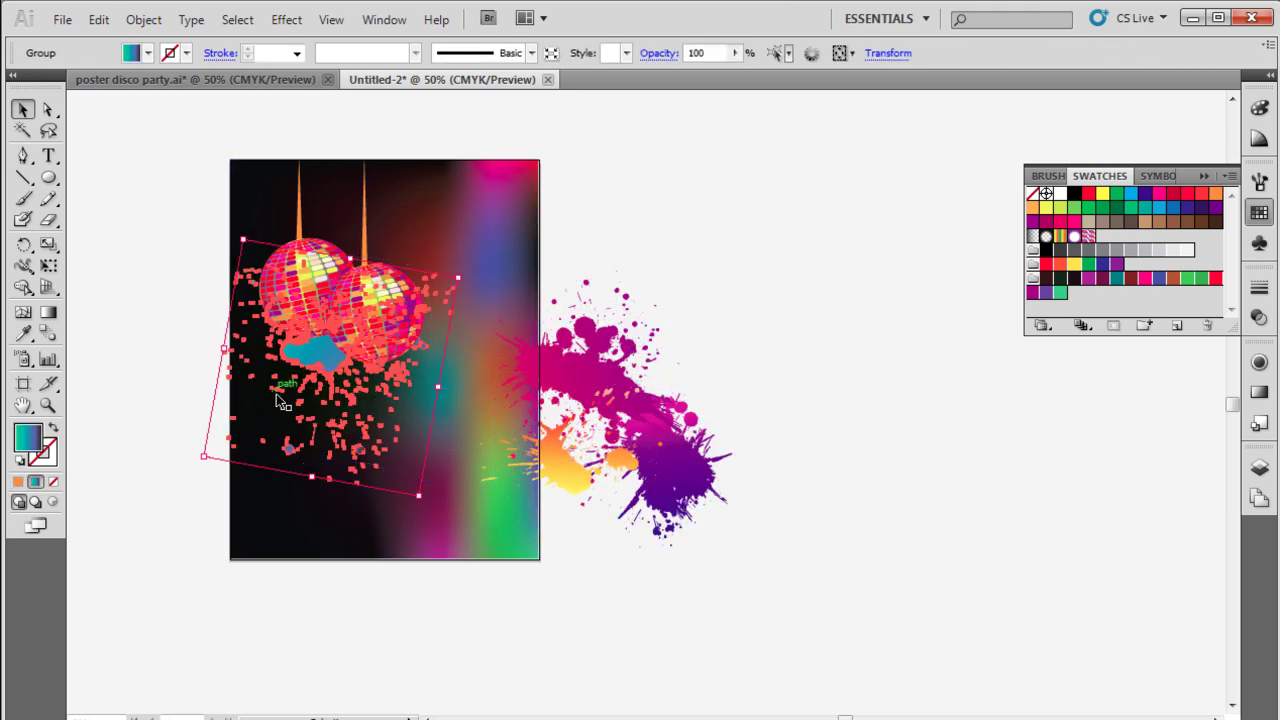
pyautogui.moveTo(335, 425); pyautogui.dragTo(346, 435)
pyautogui.moveTo(427, 505); pyautogui.dragTo(332, 375)
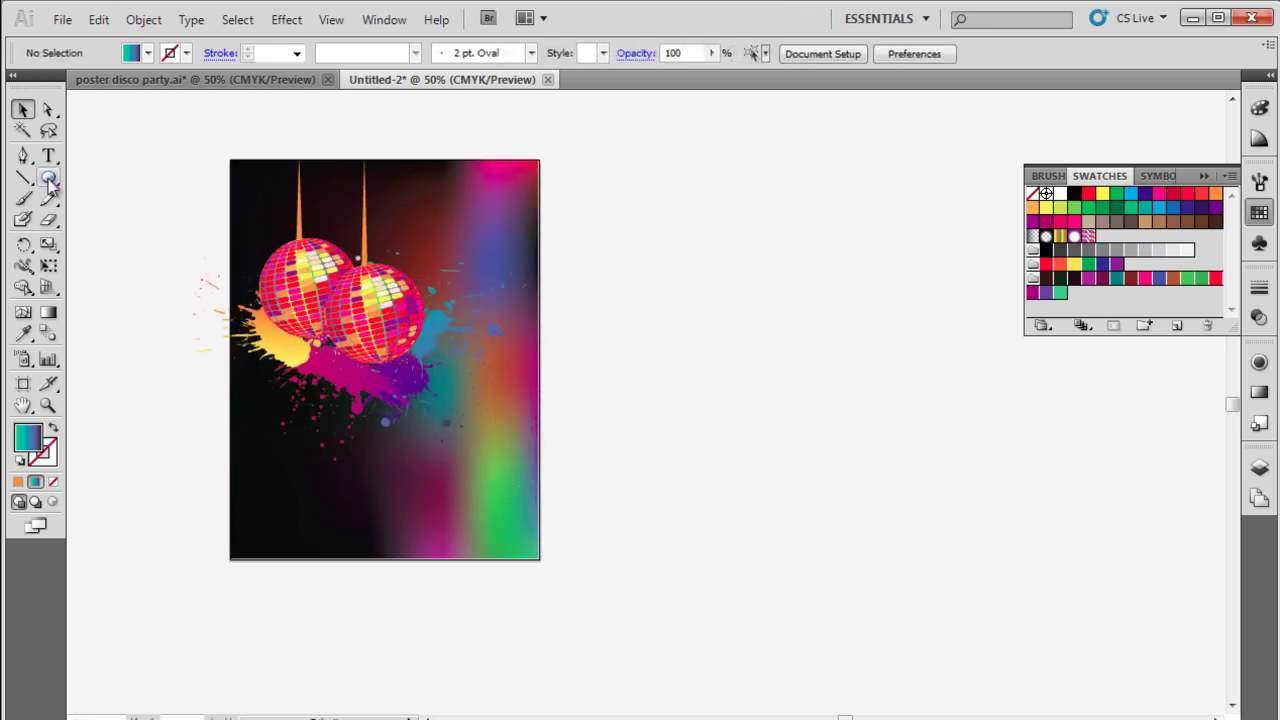
# - Create a four-point star with Radius 1 of 0.1 in
pyautogui.moveTo(50, 183); pyautogui.dragTo(110, 265)
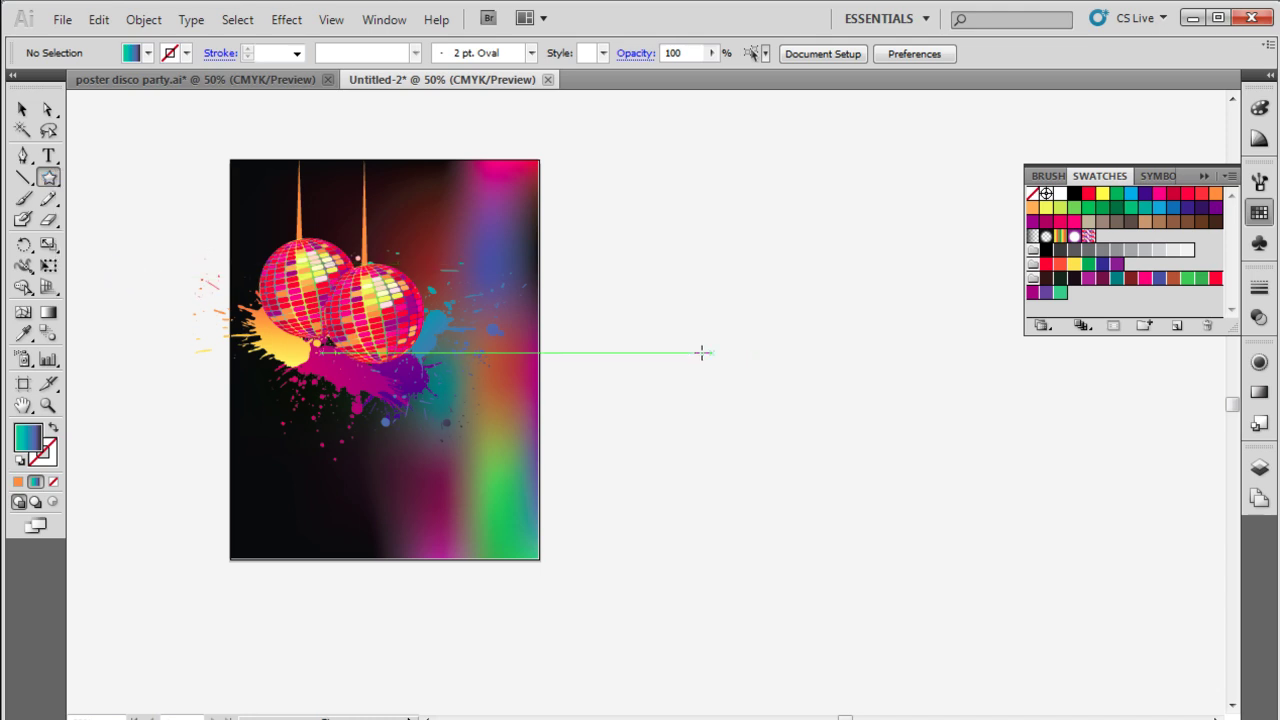
pyautogui.click(665, 350)
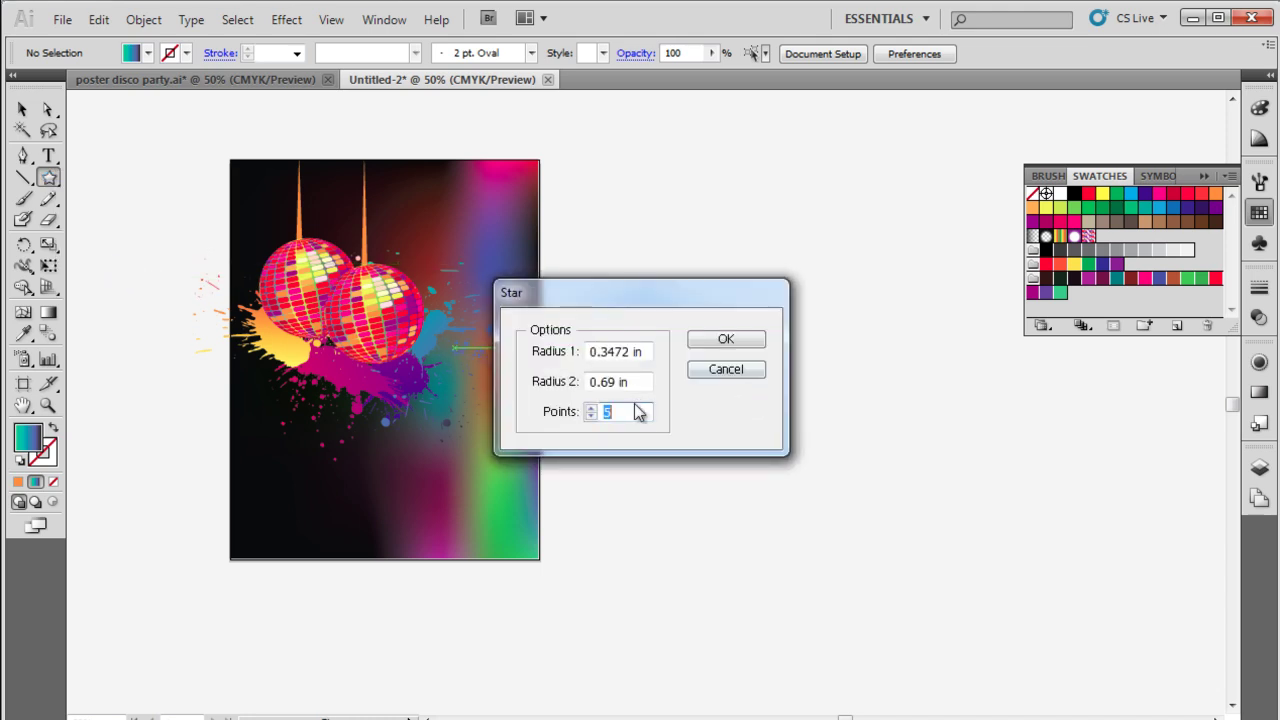
pyautogui.moveTo(630, 351); pyautogui.dragTo(587, 352)
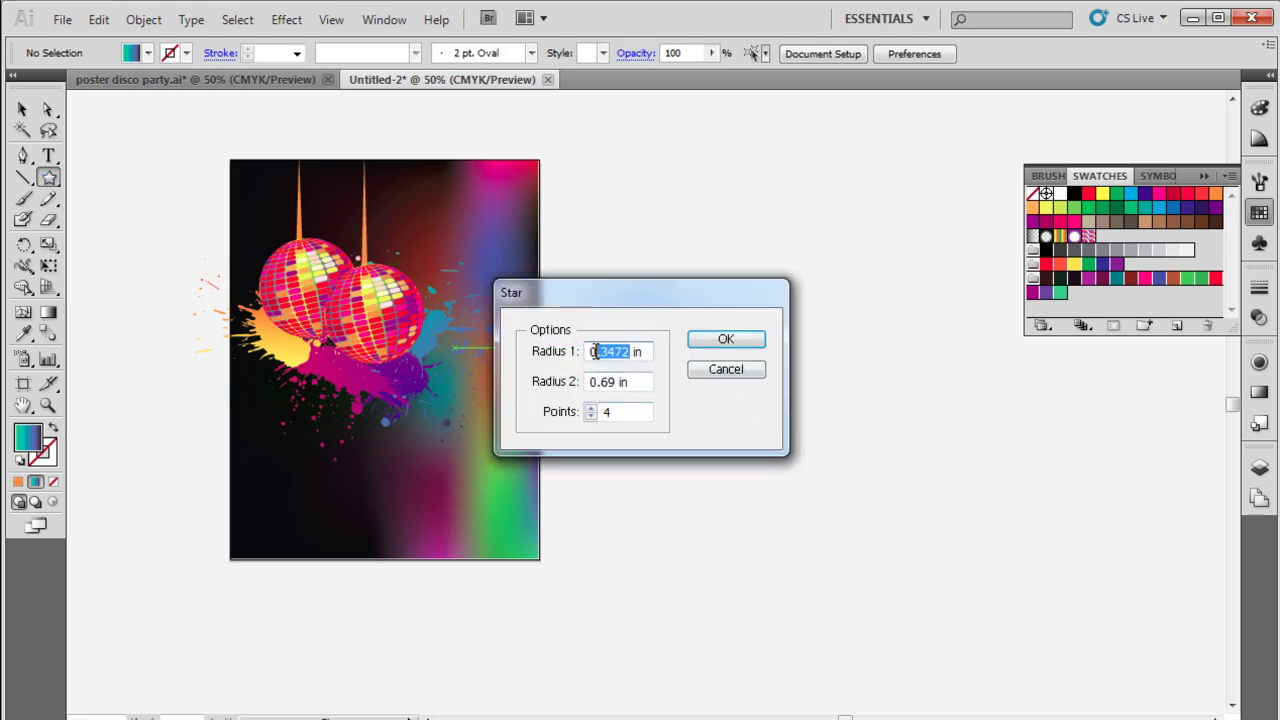
pyautogui.write('0.1')
pyautogui.click(726, 339)
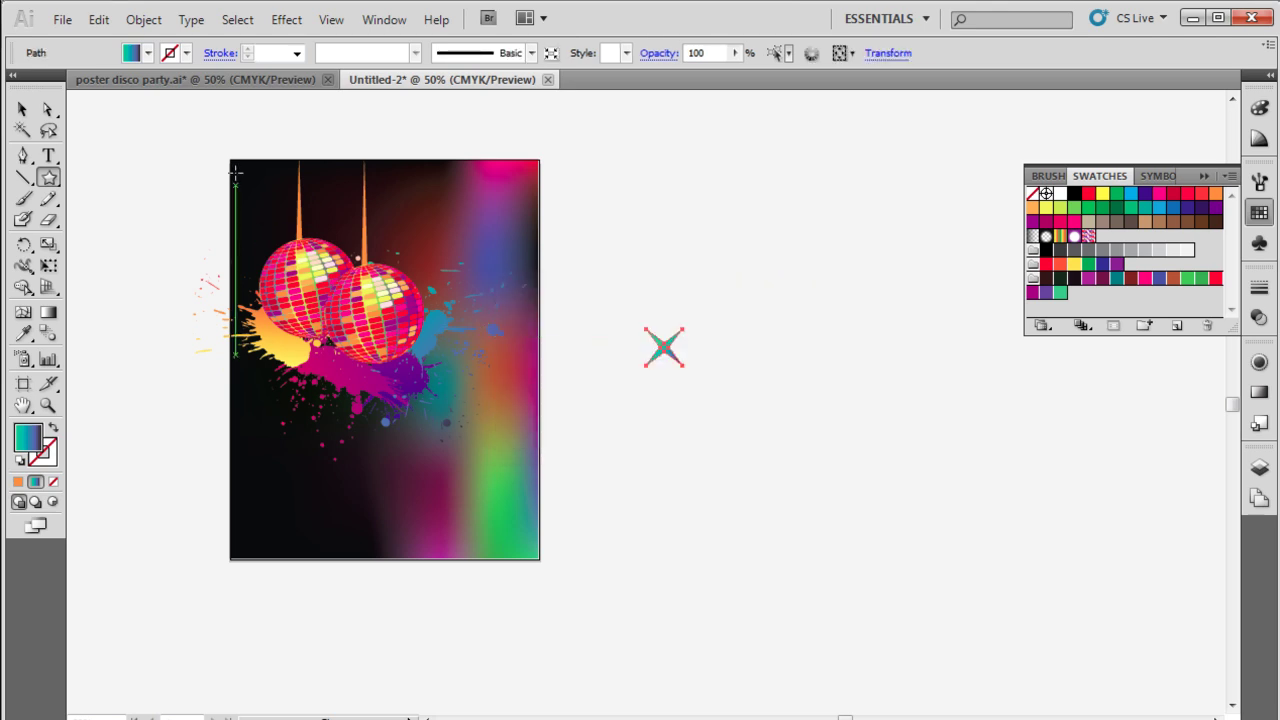
# - Fill the star with pale yellow from the Pastels gradient swatch library
pyautogui.click(22, 109)
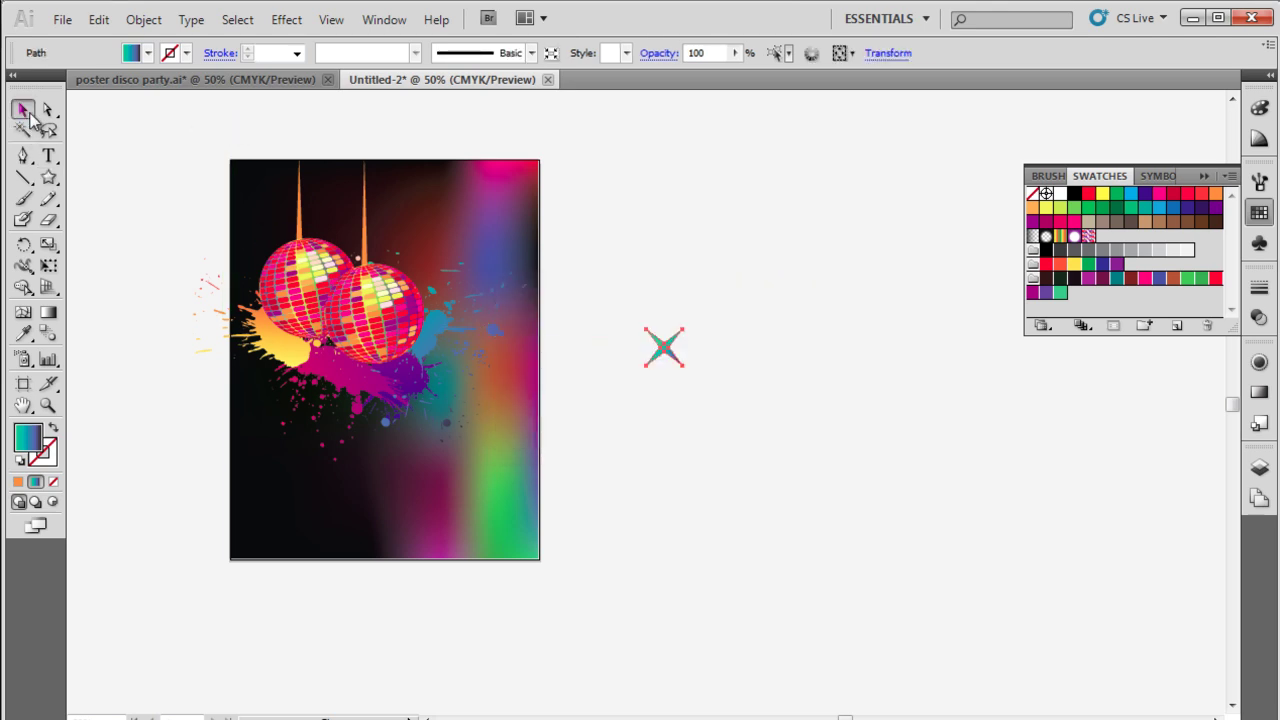
pyautogui.click(1045, 328)
pyautogui.moveTo(1142, 408)
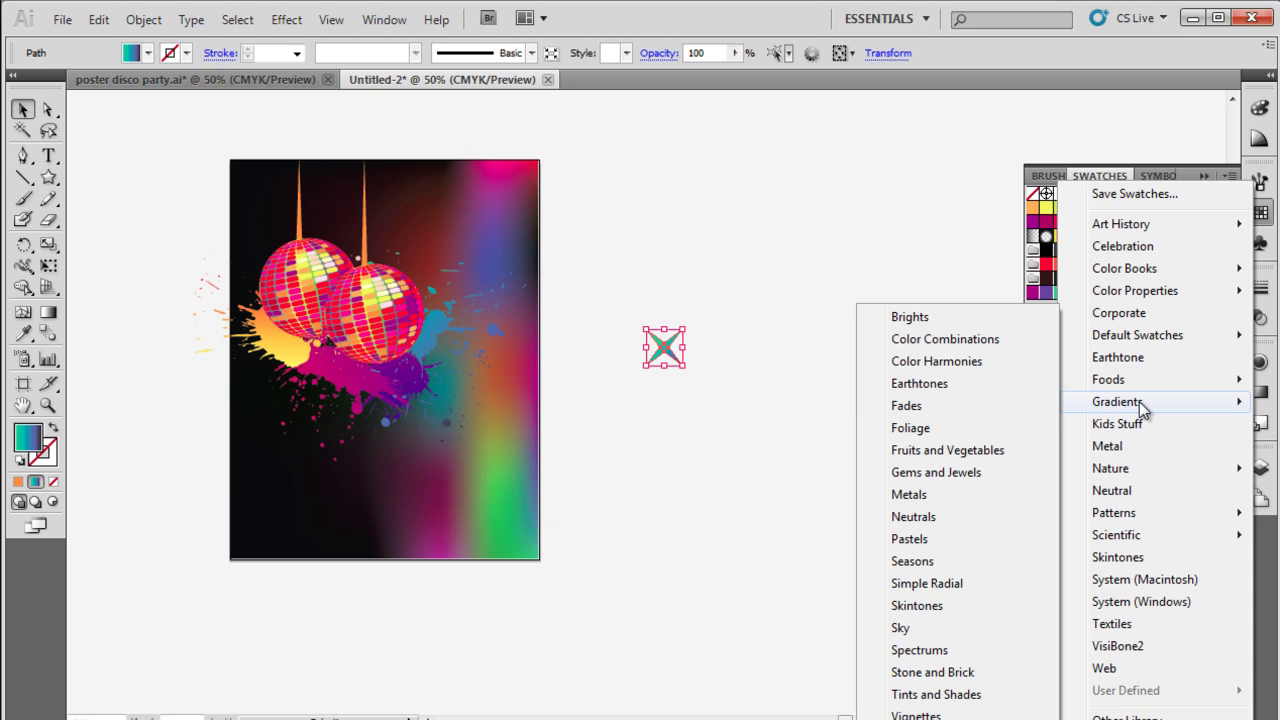
pyautogui.click(922, 539)
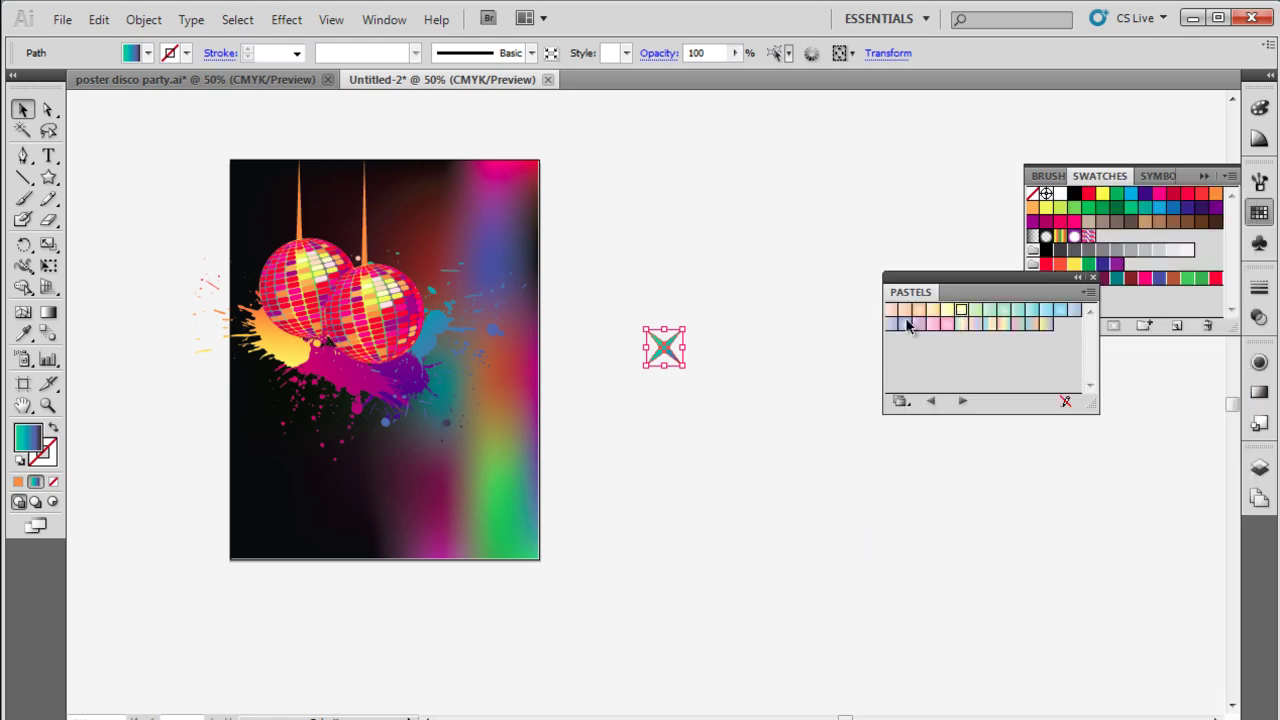
pyautogui.click(907, 322)
pyautogui.click(1093, 277)
# - Move the pale-yellow sparkle star onto the disco balls
pyautogui.click(805, 338)
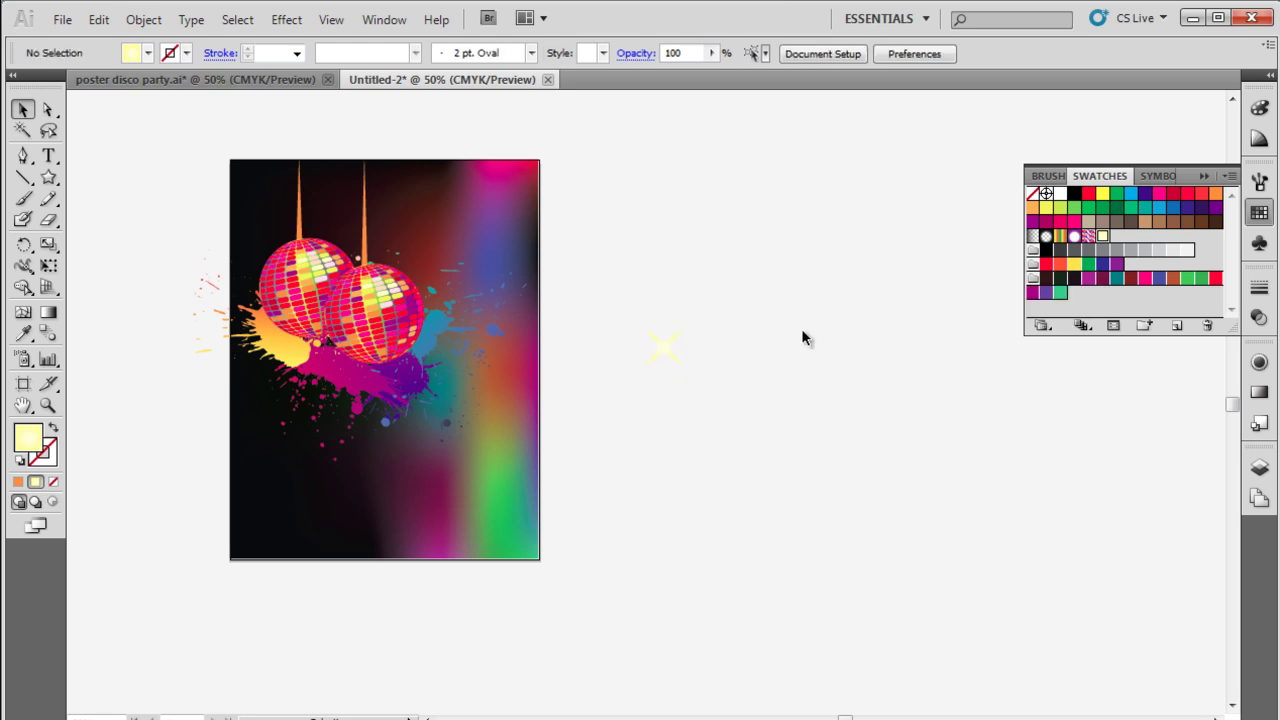
pyautogui.moveTo(668, 352); pyautogui.dragTo(425, 288)
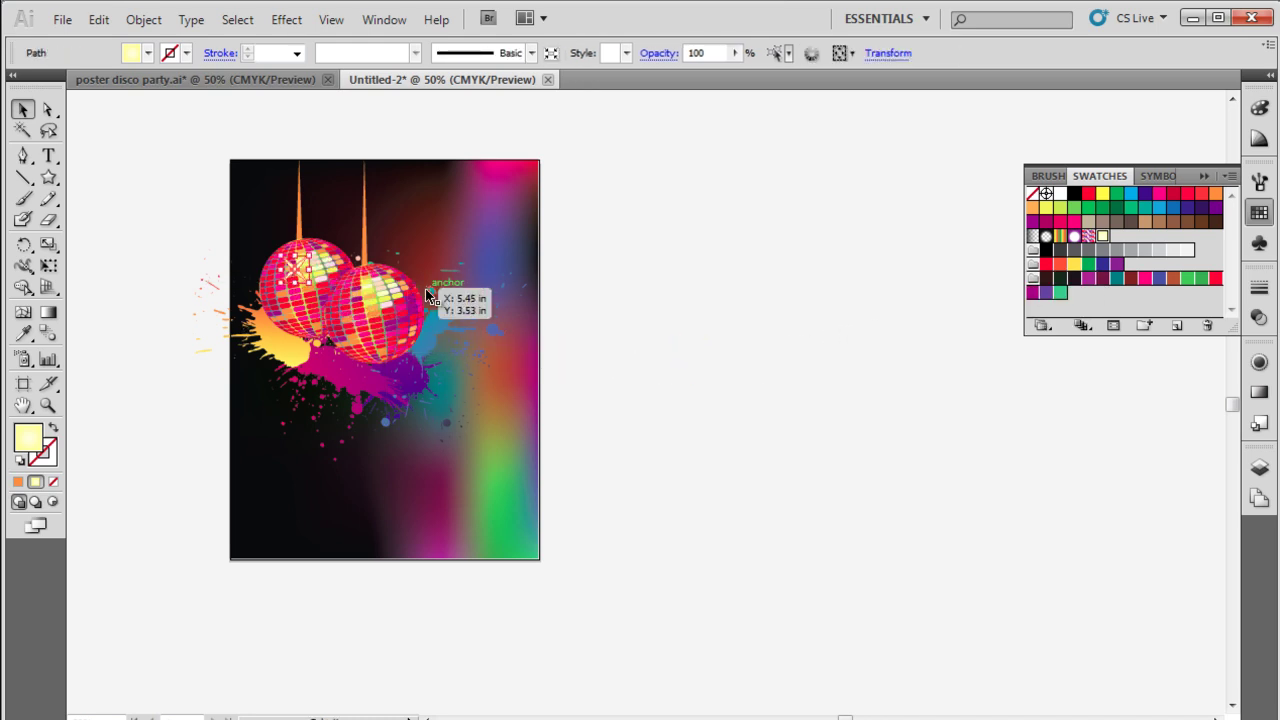
pyautogui.click(673, 304)
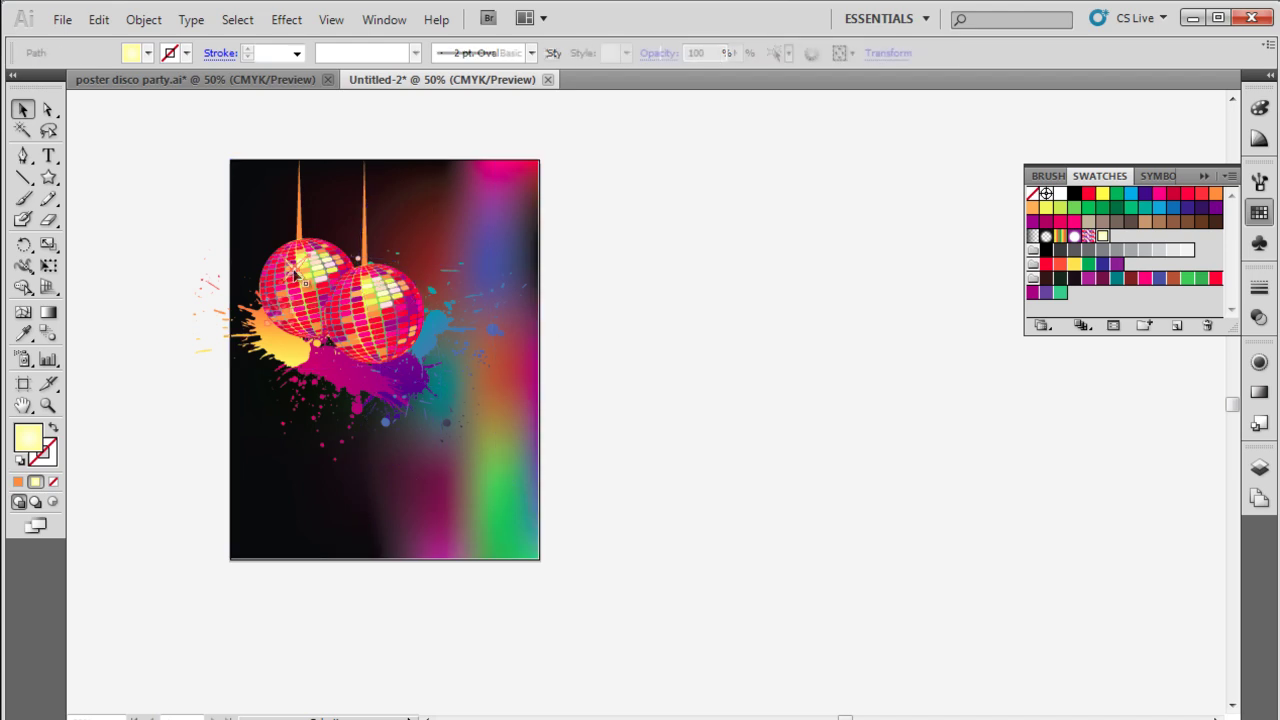
pyautogui.moveTo(300, 285); pyautogui.dragTo(396, 331)
pyautogui.click(283, 320)
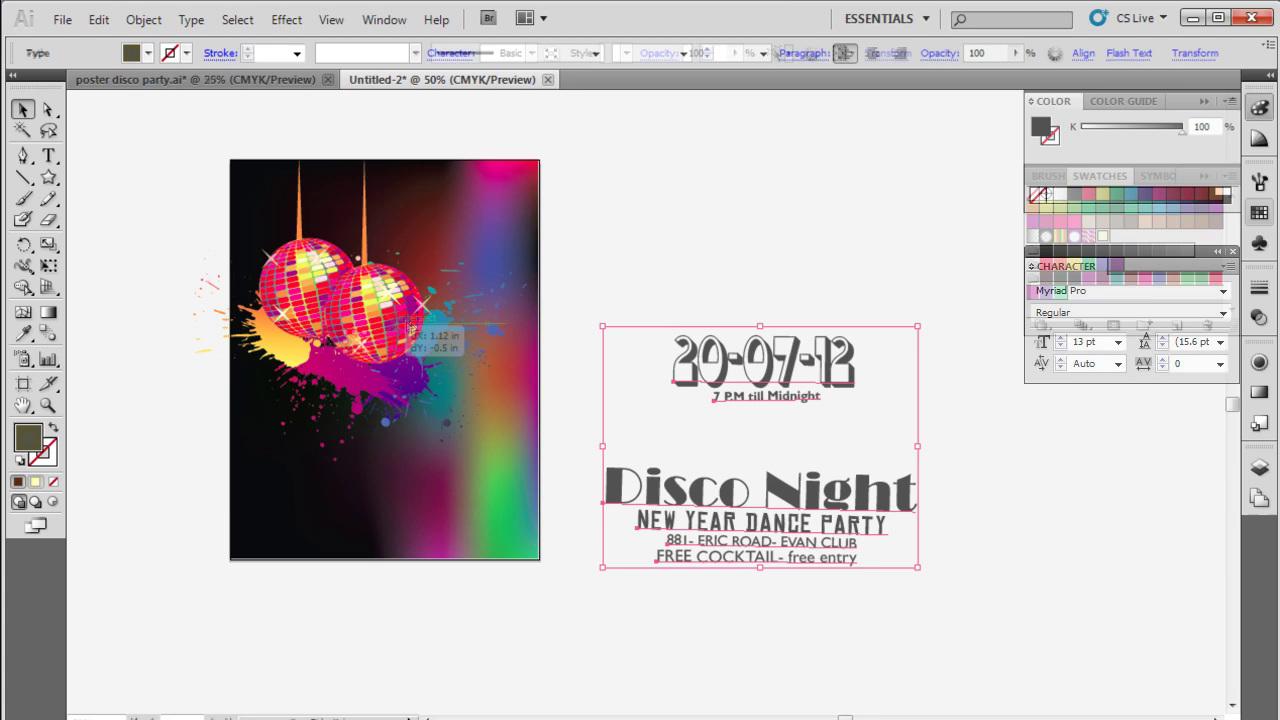
# - Deselect the event text block placed beside the poster
pyautogui.click(920, 313)
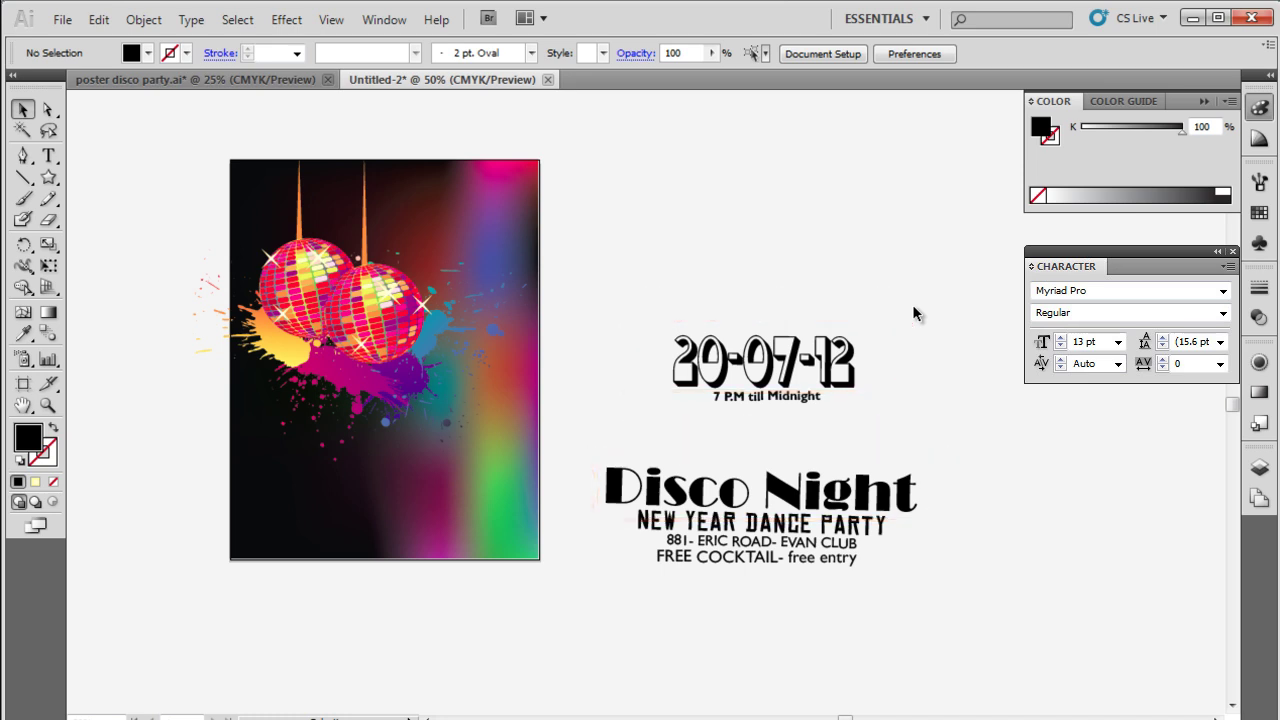
# - Rotate the 20-07-12 date group clockwise, set it top right, and move Disco Night onto the poster
pyautogui.moveTo(911, 305); pyautogui.dragTo(437, 221)
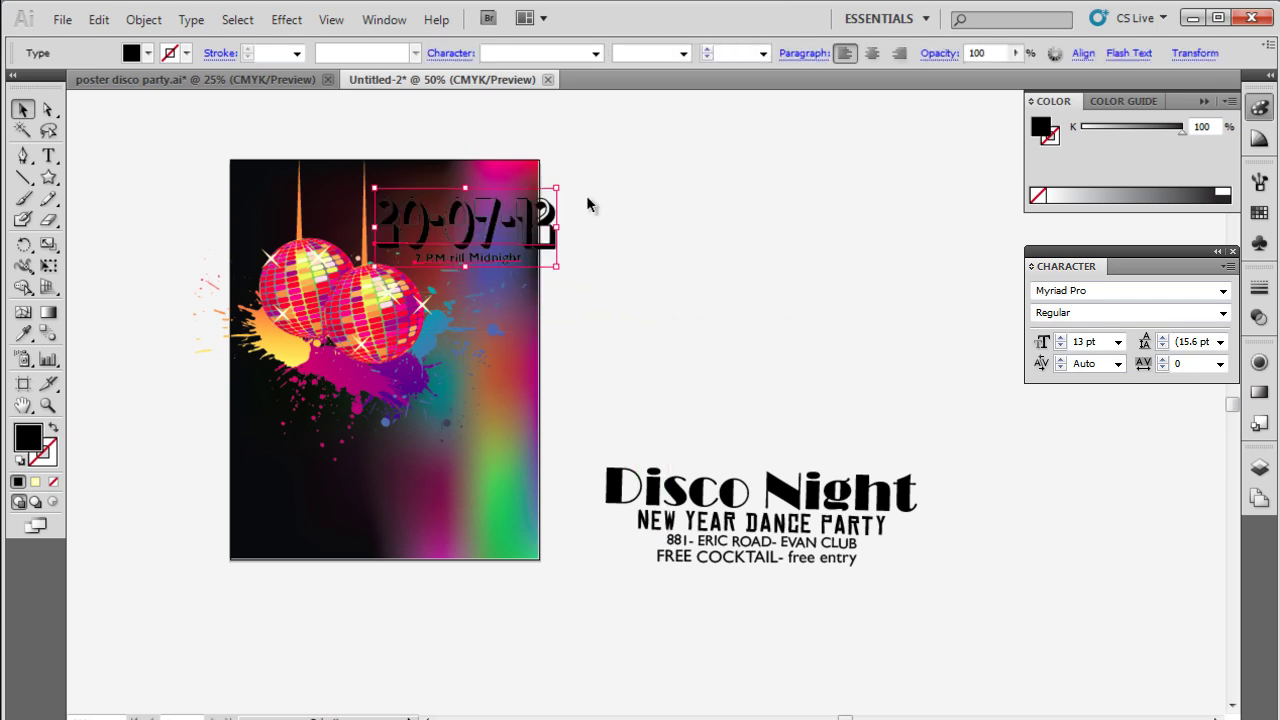
pyautogui.moveTo(562, 188); pyautogui.dragTo(564, 254)
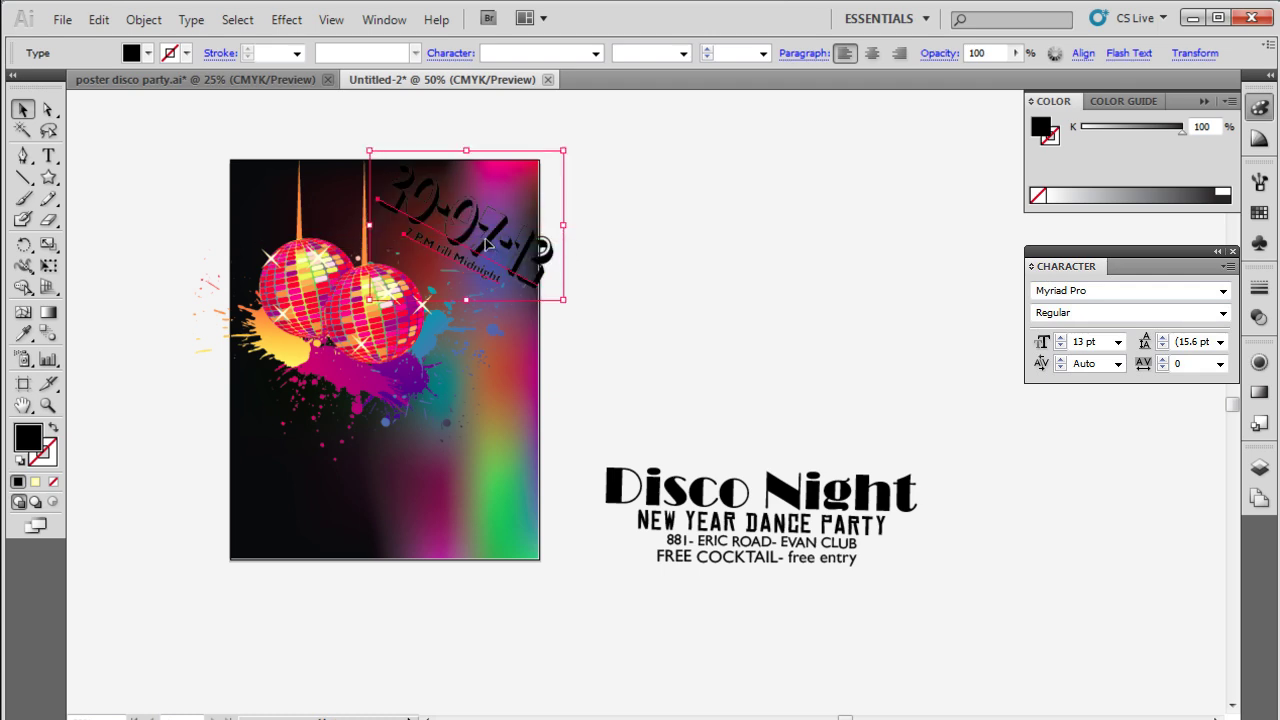
pyautogui.moveTo(487, 244); pyautogui.dragTo(488, 242)
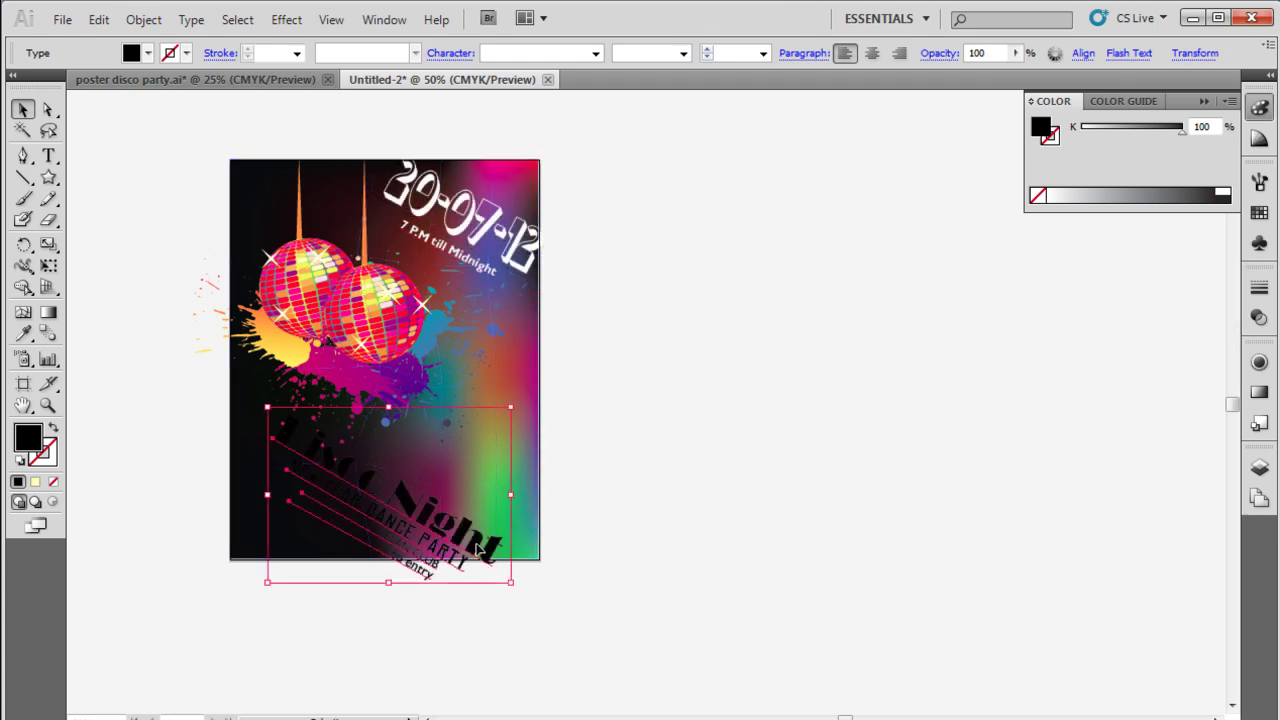
pyautogui.moveTo(478, 548); pyautogui.dragTo(468, 494)
# - Change the Disco Night text fill to white in the Color Picker
pyautogui.doubleClick(26, 446)
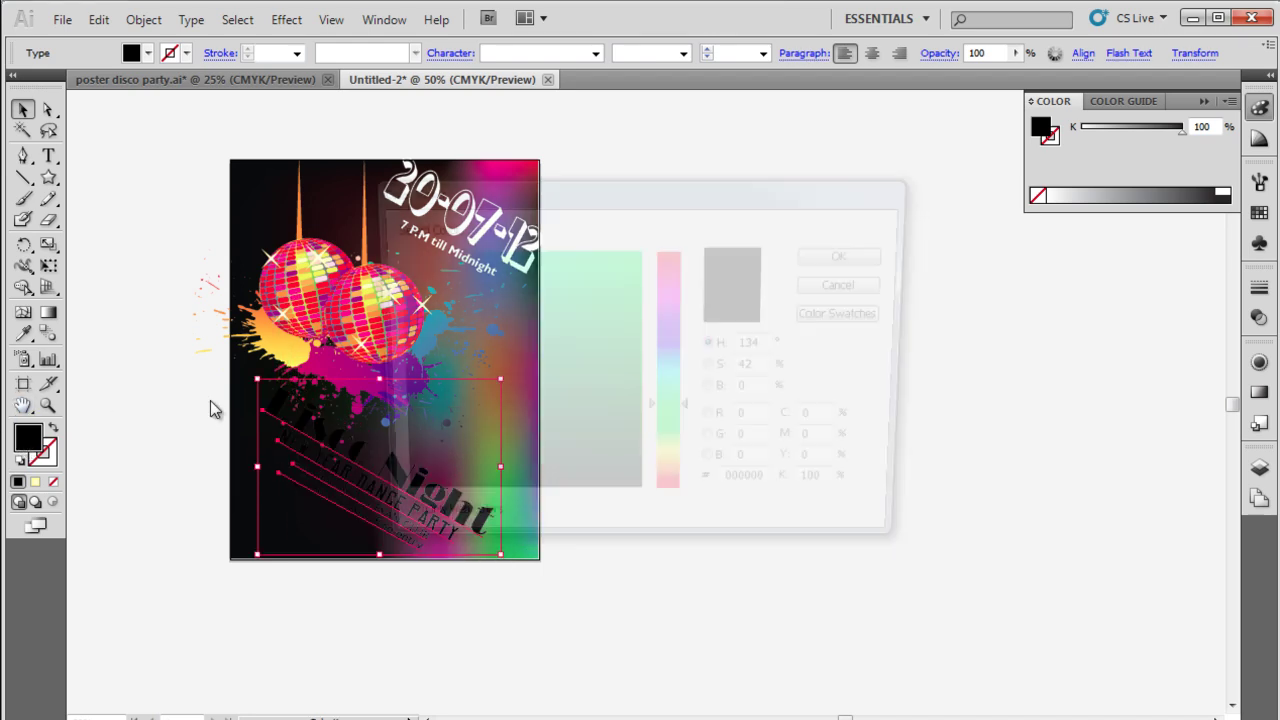
pyautogui.click(815, 254)
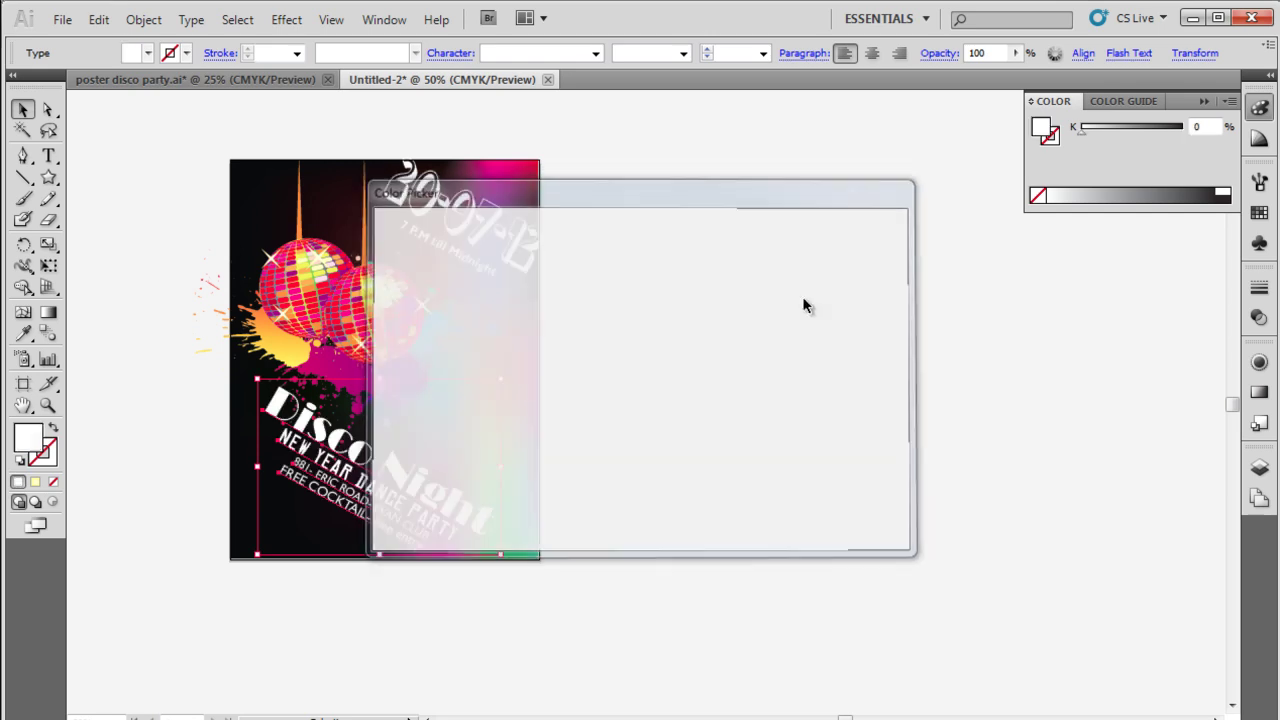
pyautogui.click(741, 373)
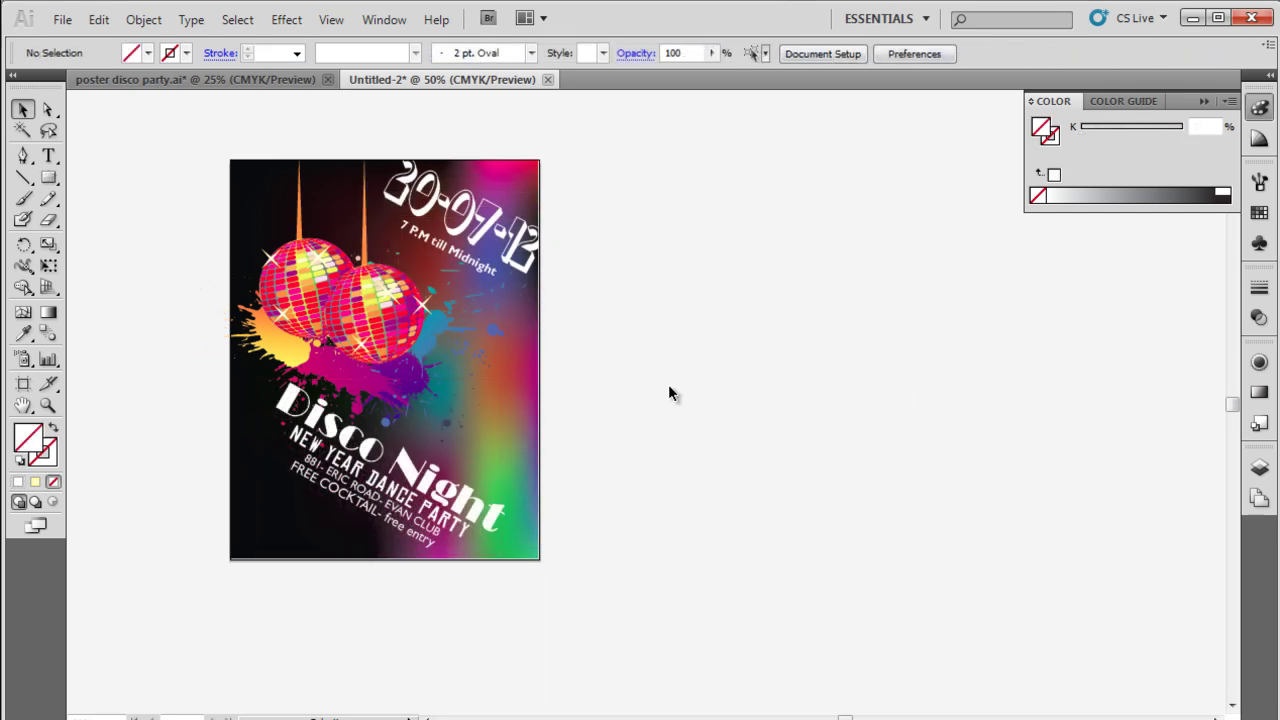